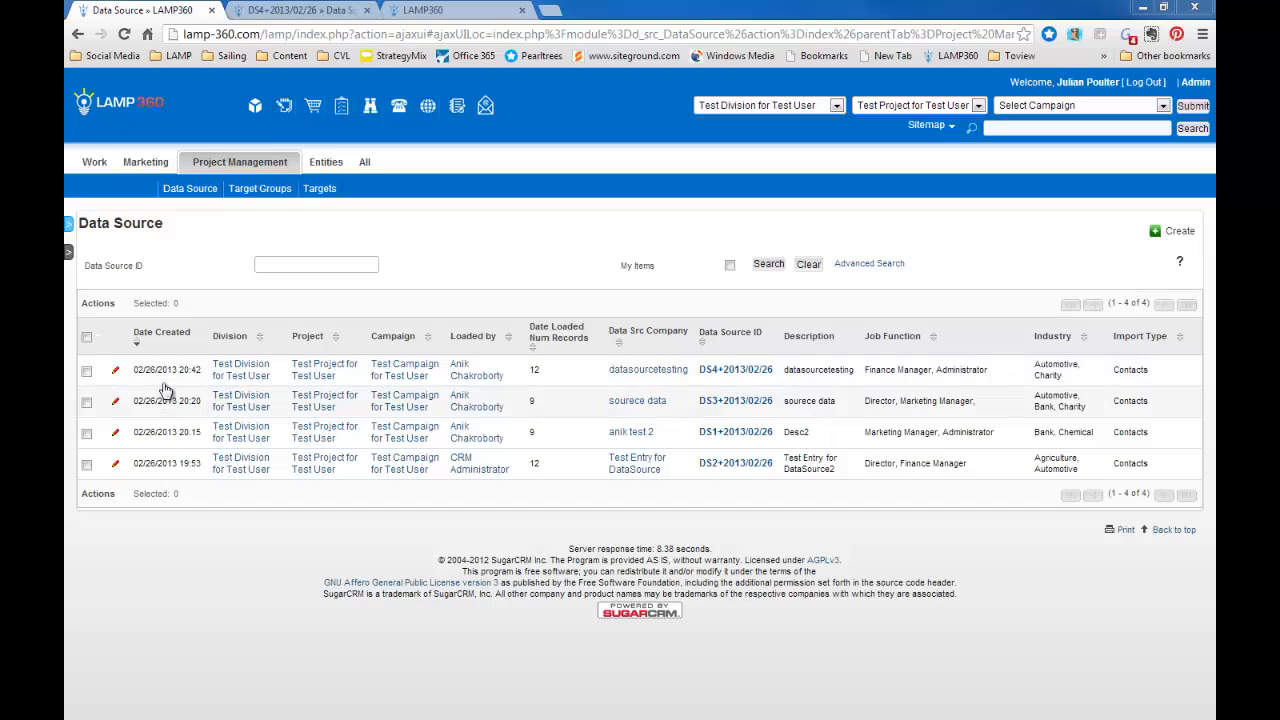
Step: Review the contacts, prospects, projects, campaigns and division linked to data source DS4+2013/02/26, and return to the Data Source list
click(280, 11)
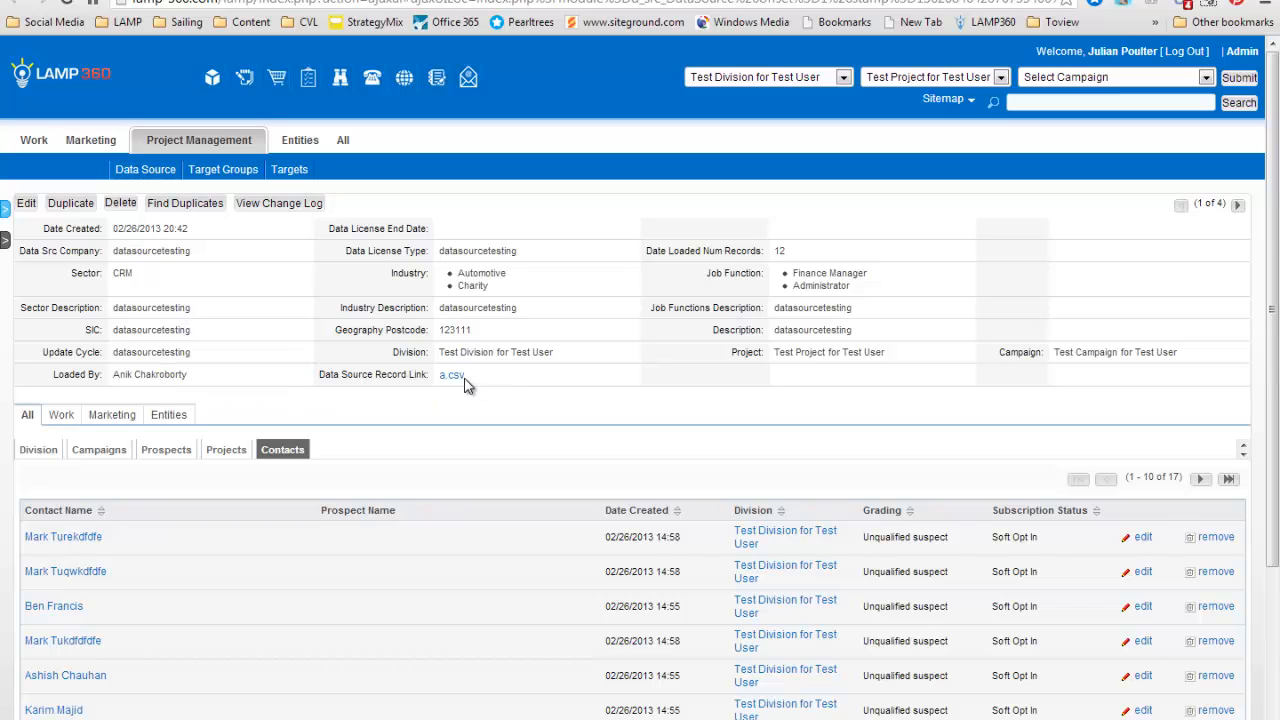
scroll(469, 406, down, 1)
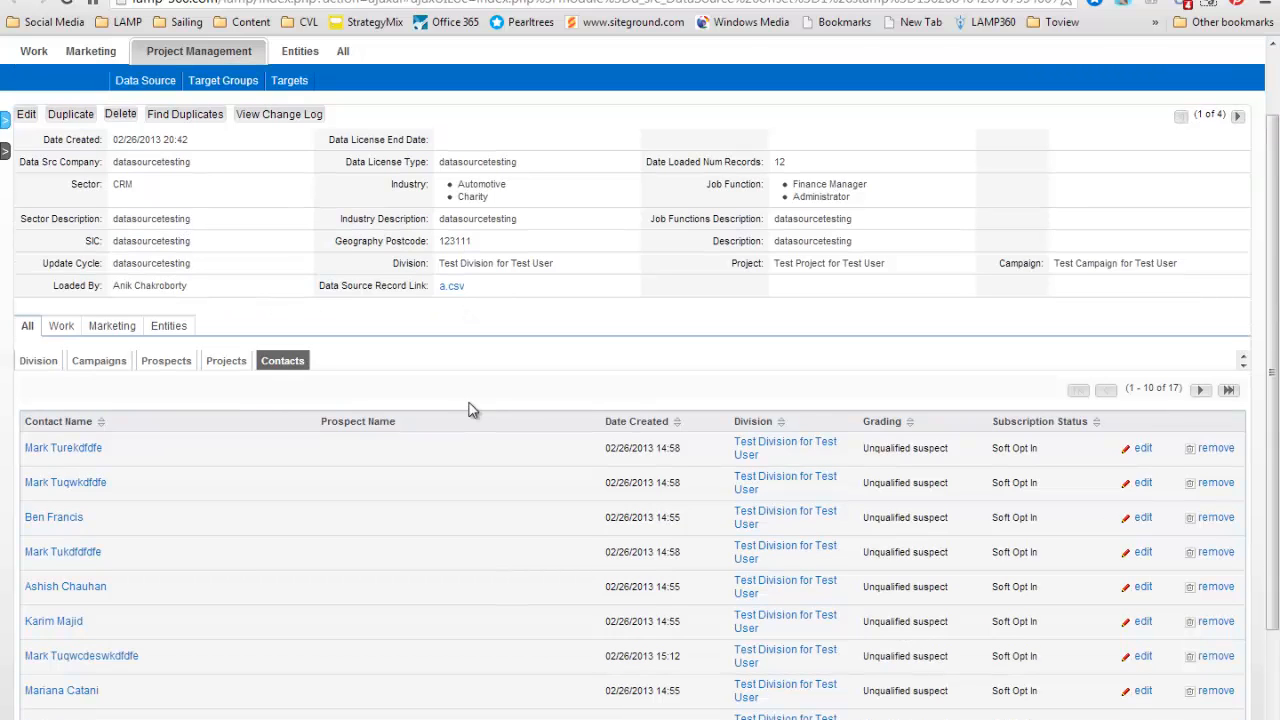
click(166, 364)
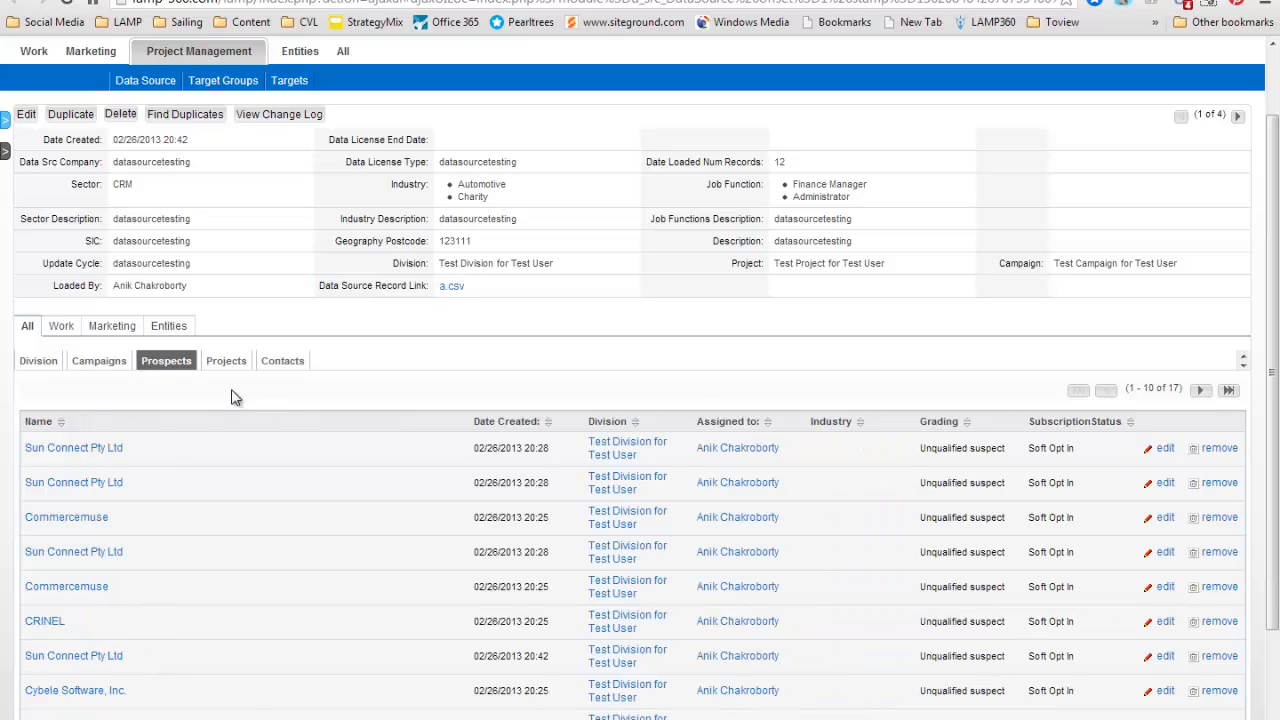
click(240, 362)
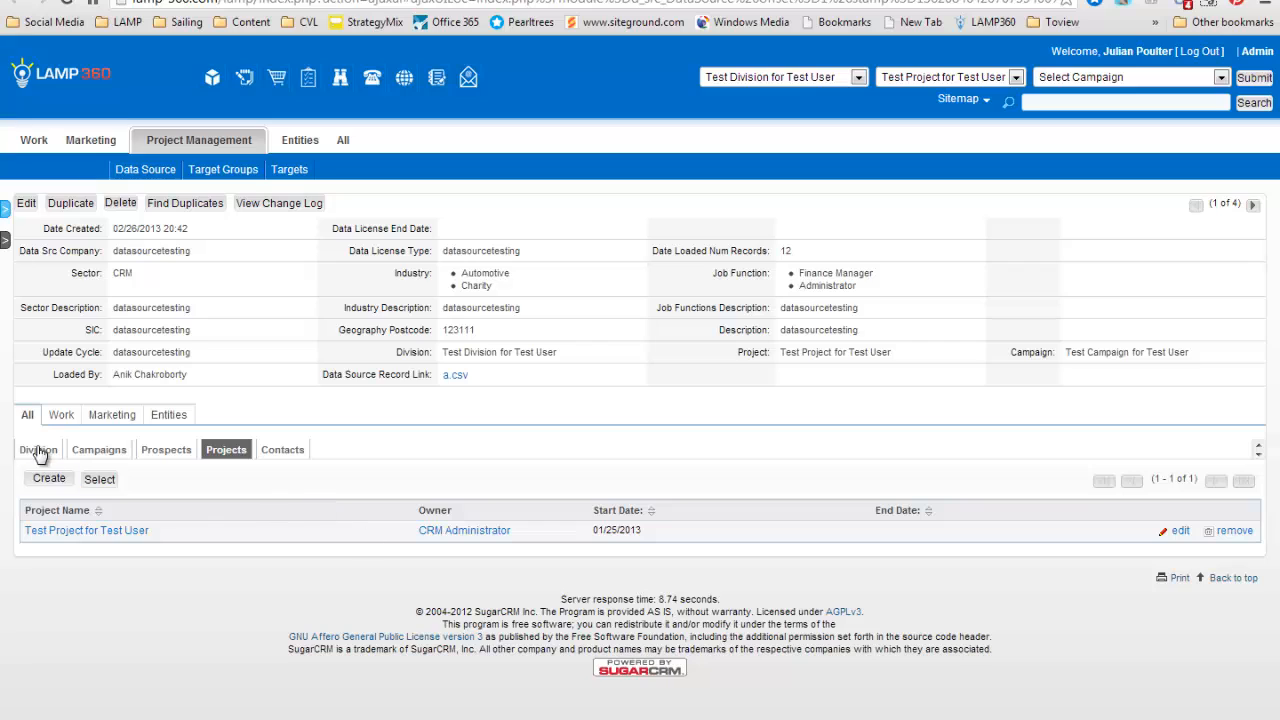
click(104, 452)
click(40, 452)
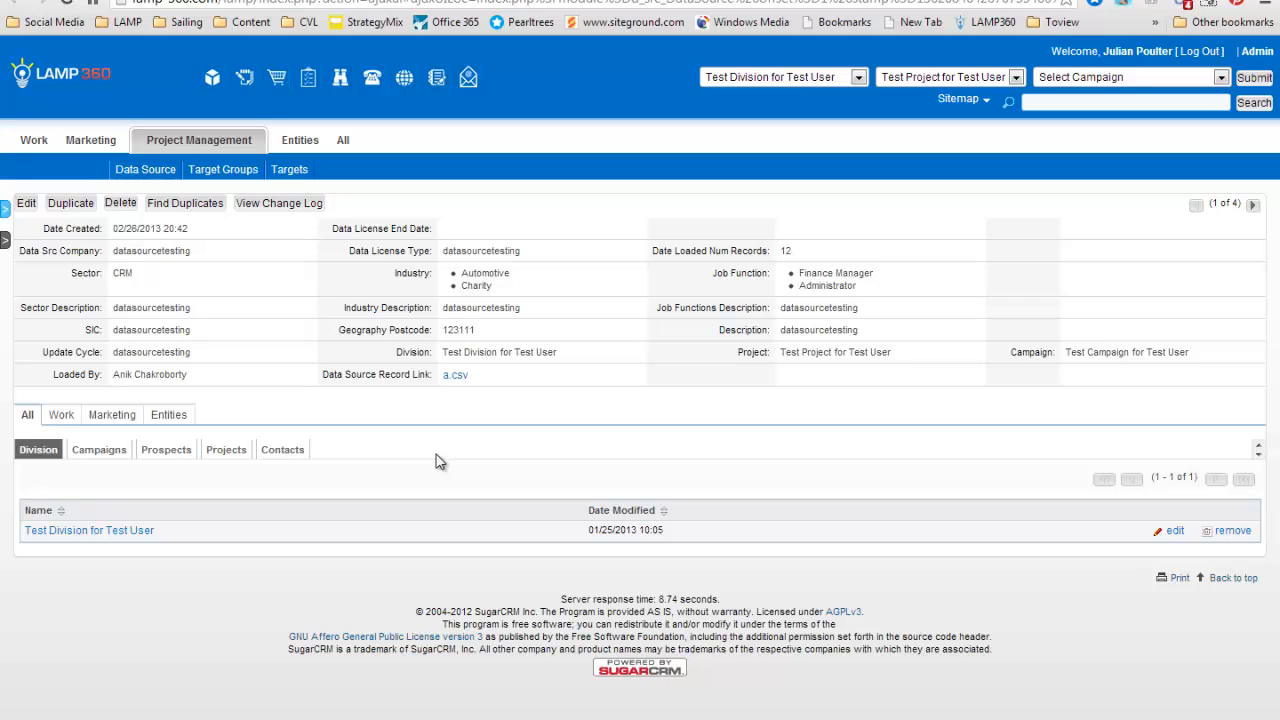
click(145, 169)
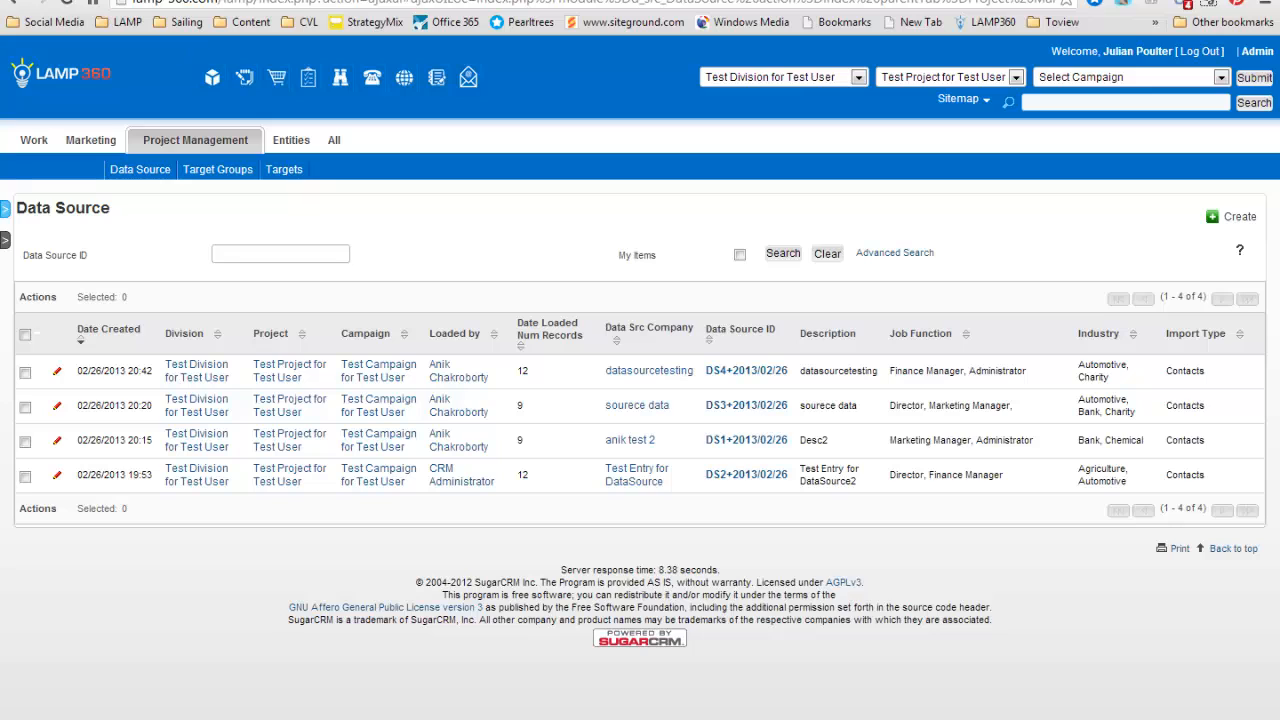
Step: Switch to the open contact record and review its linked data source, campaigns, emails and lead source details
key(ctrl+Tab)
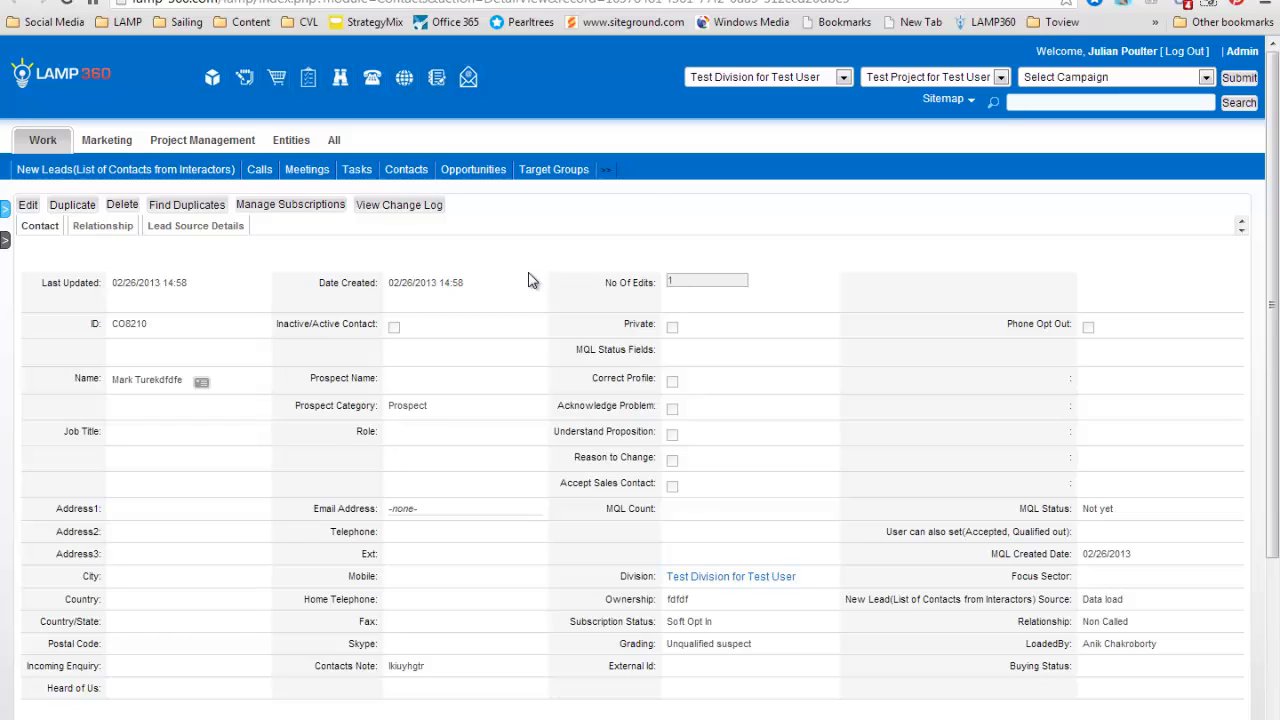
scroll(530, 280, down, 2)
scroll(517, 543, down, 2)
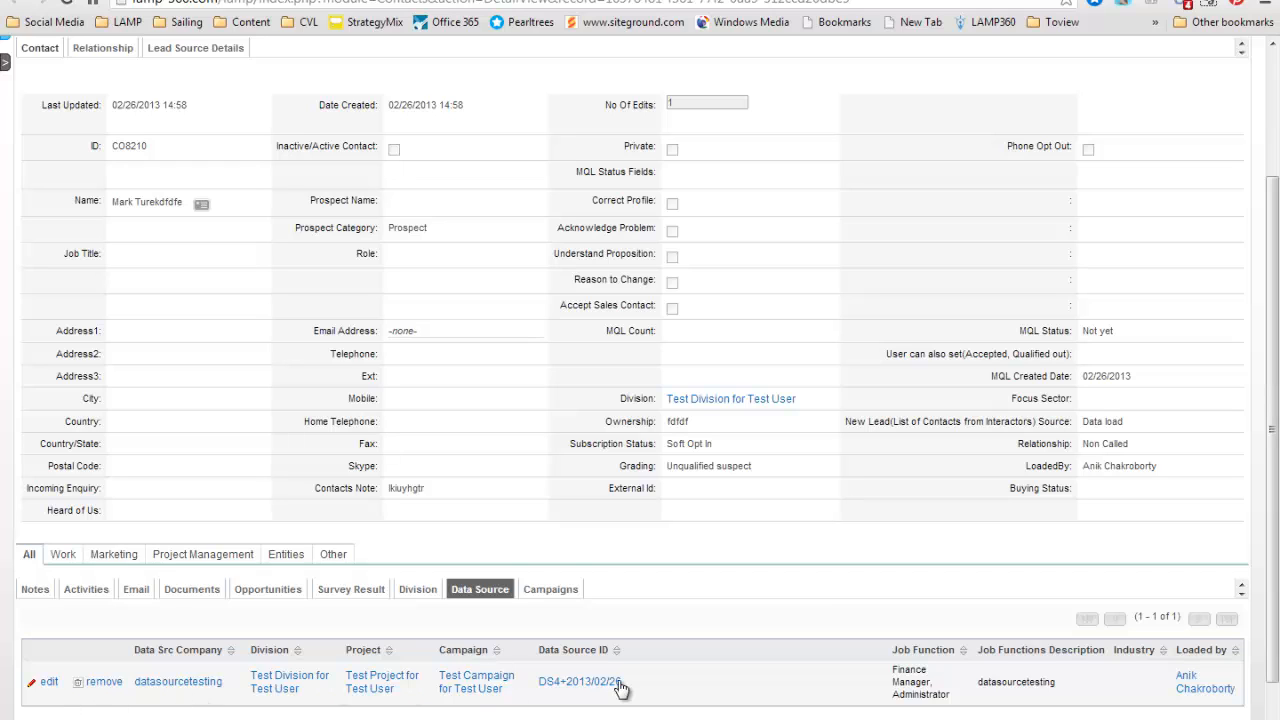
click(554, 592)
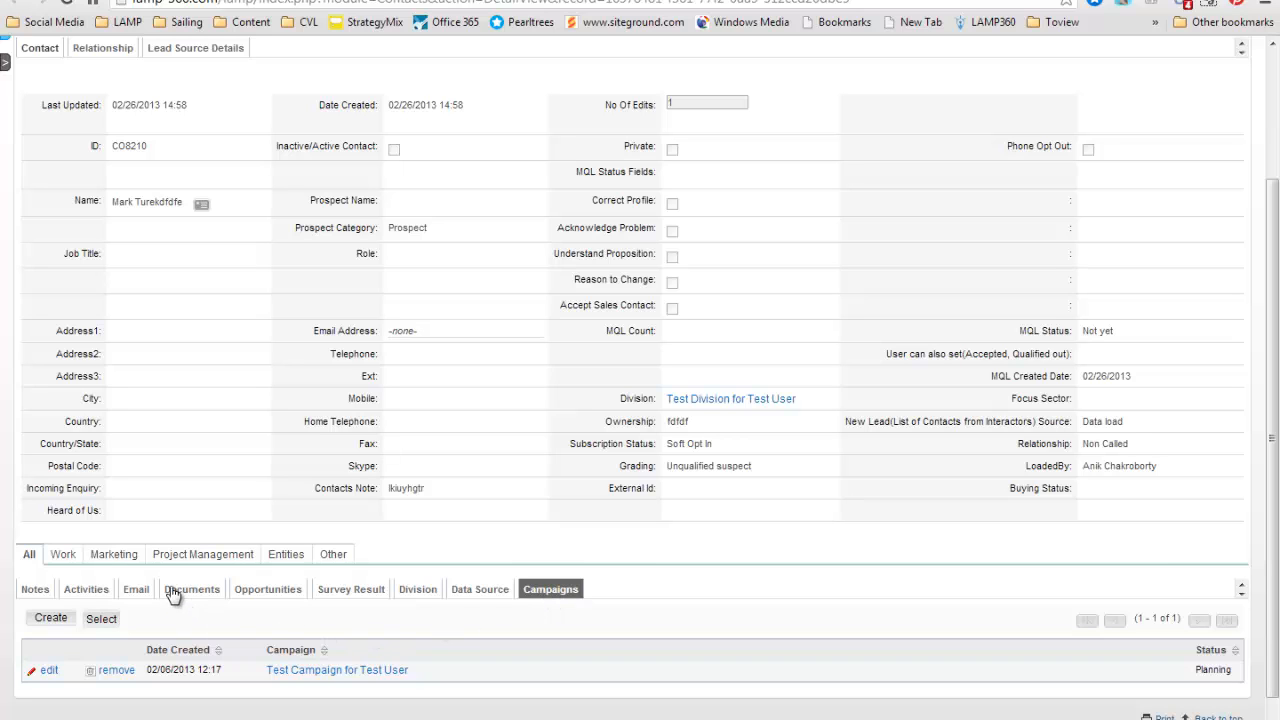
click(137, 590)
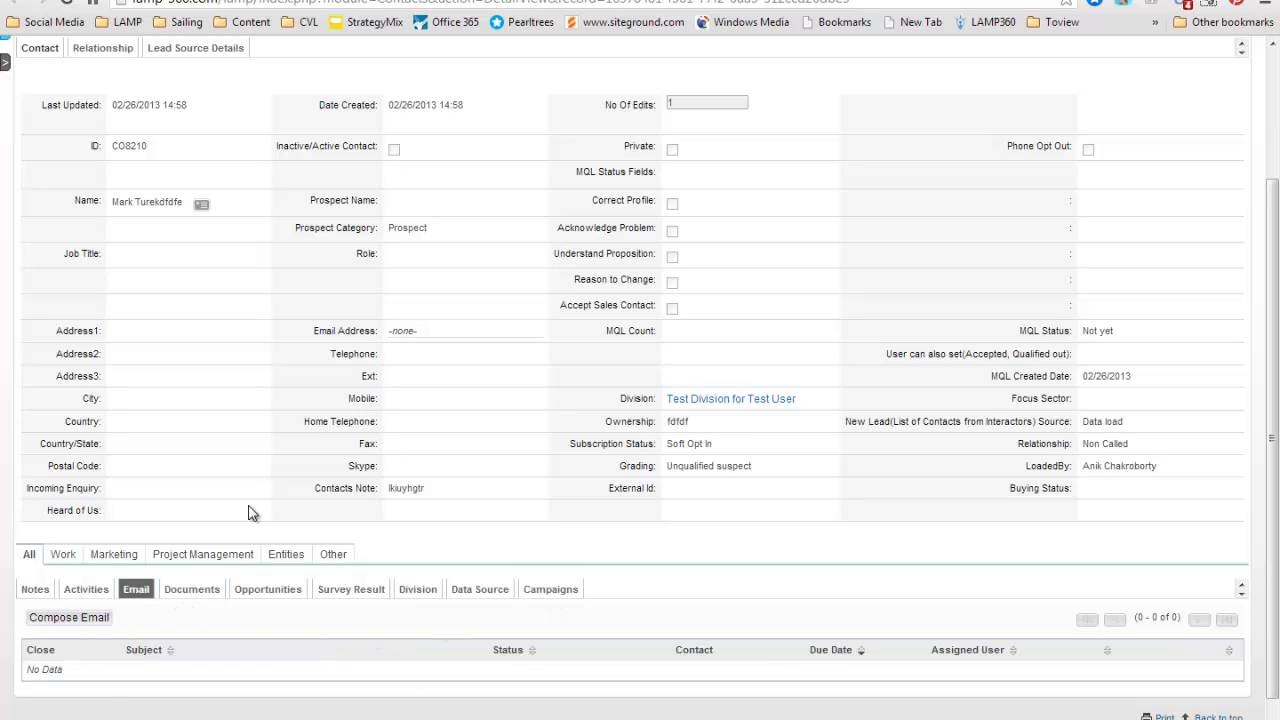
scroll(252, 513, up, 2)
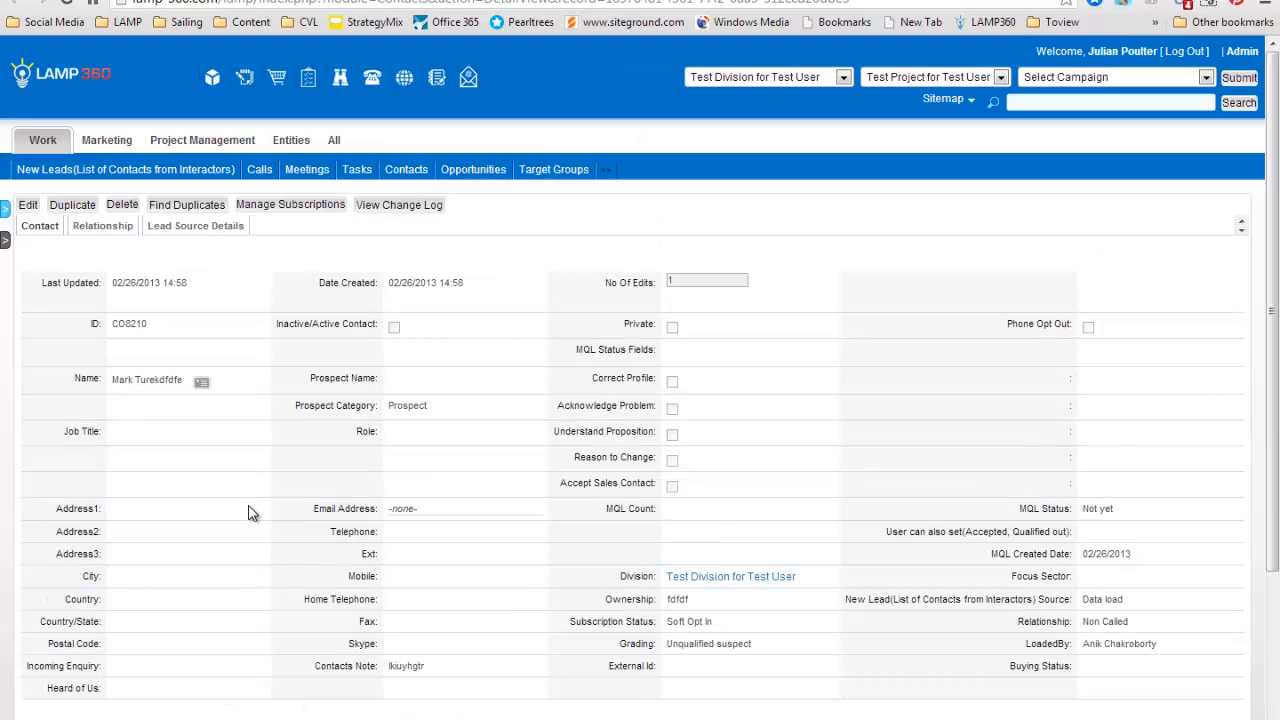
click(190, 227)
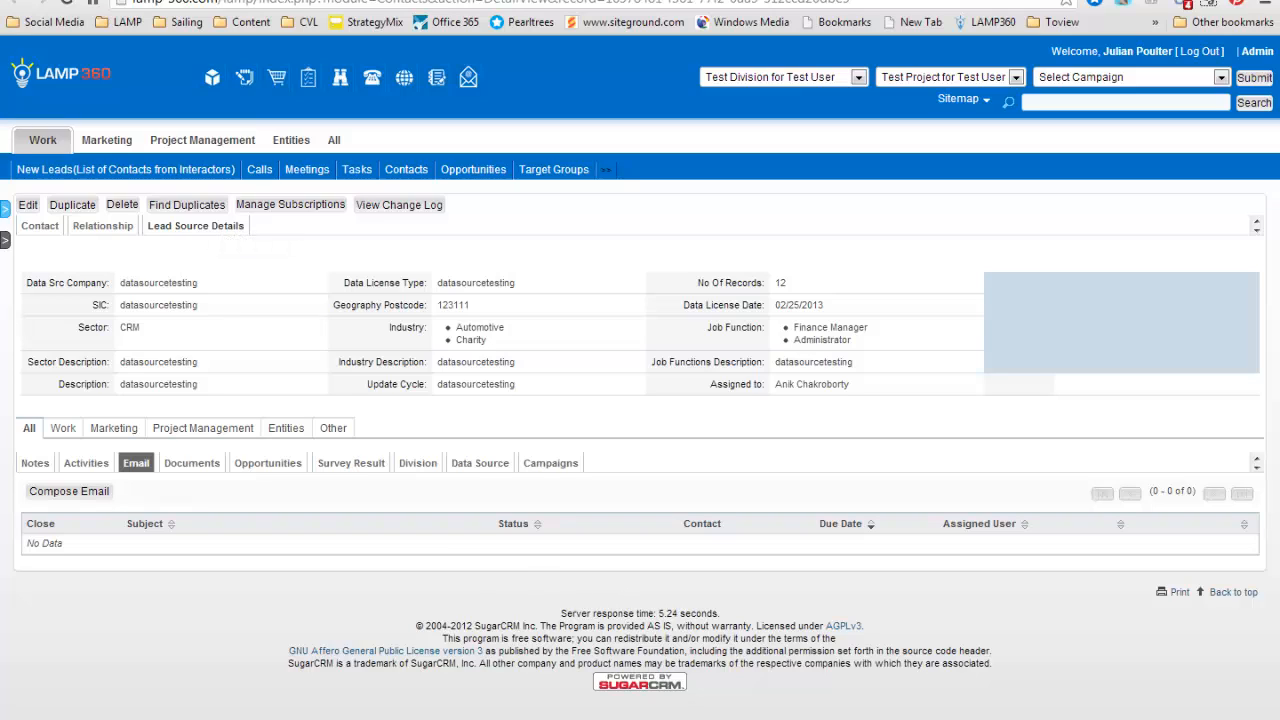
Step: Open the full contacts list from the contact record and look through its entries
click(36, 228)
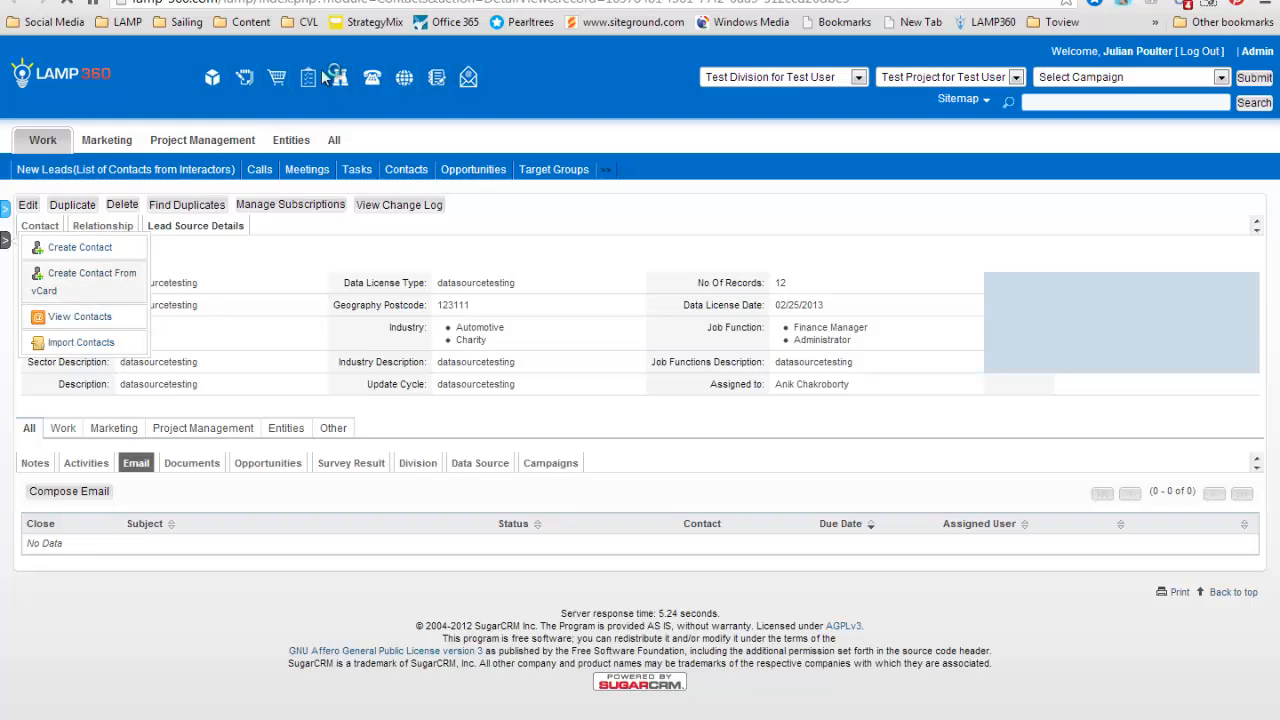
click(80, 317)
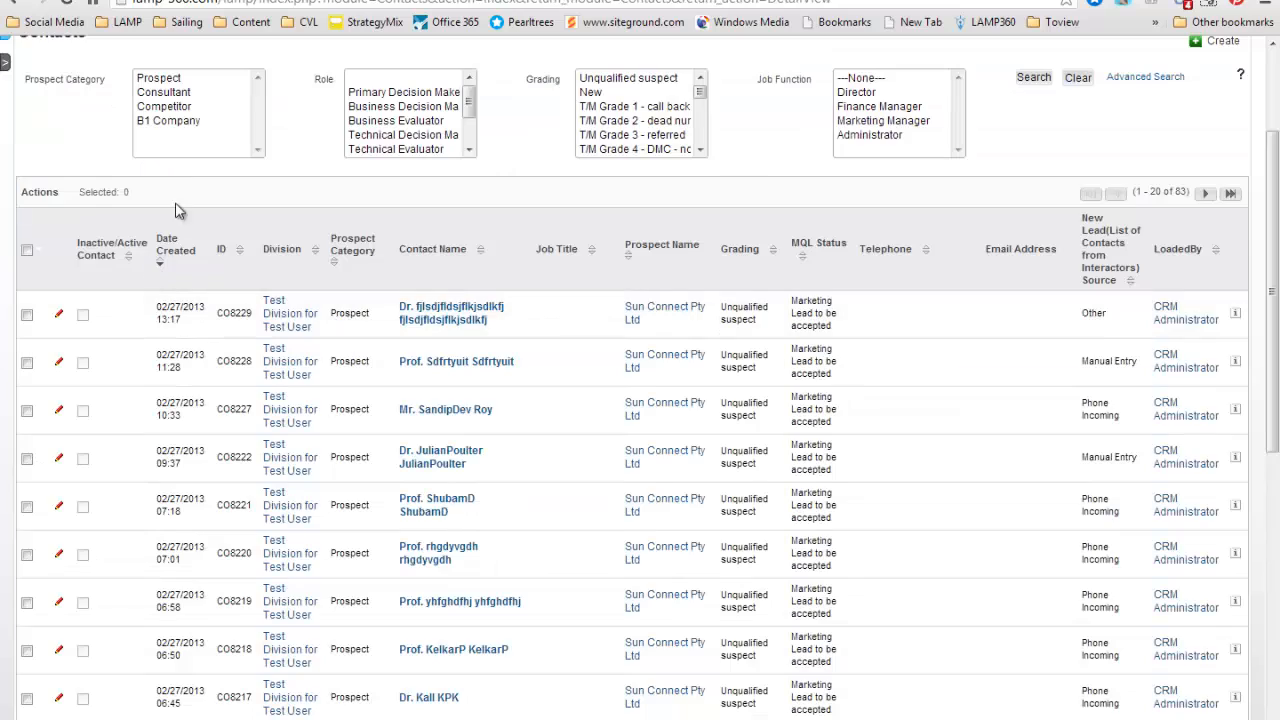
scroll(516, 338, down, 5)
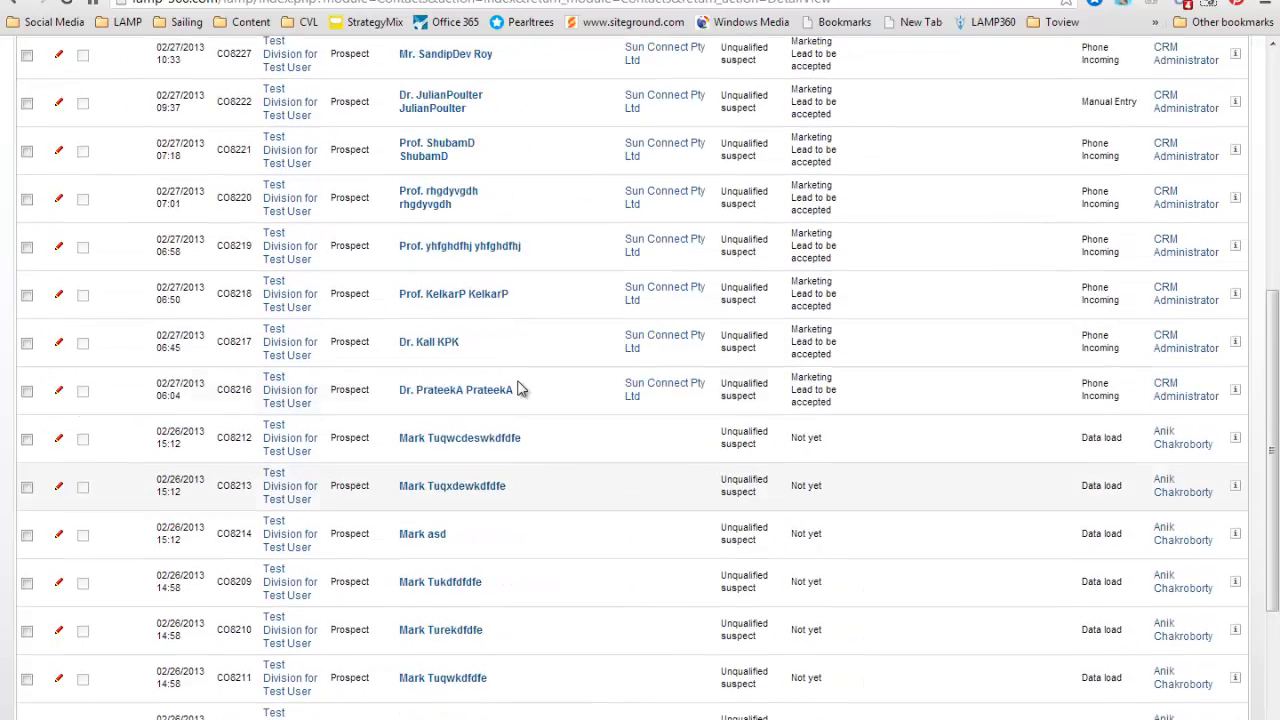
scroll(517, 386, up, 2)
scroll(643, 295, up, 5)
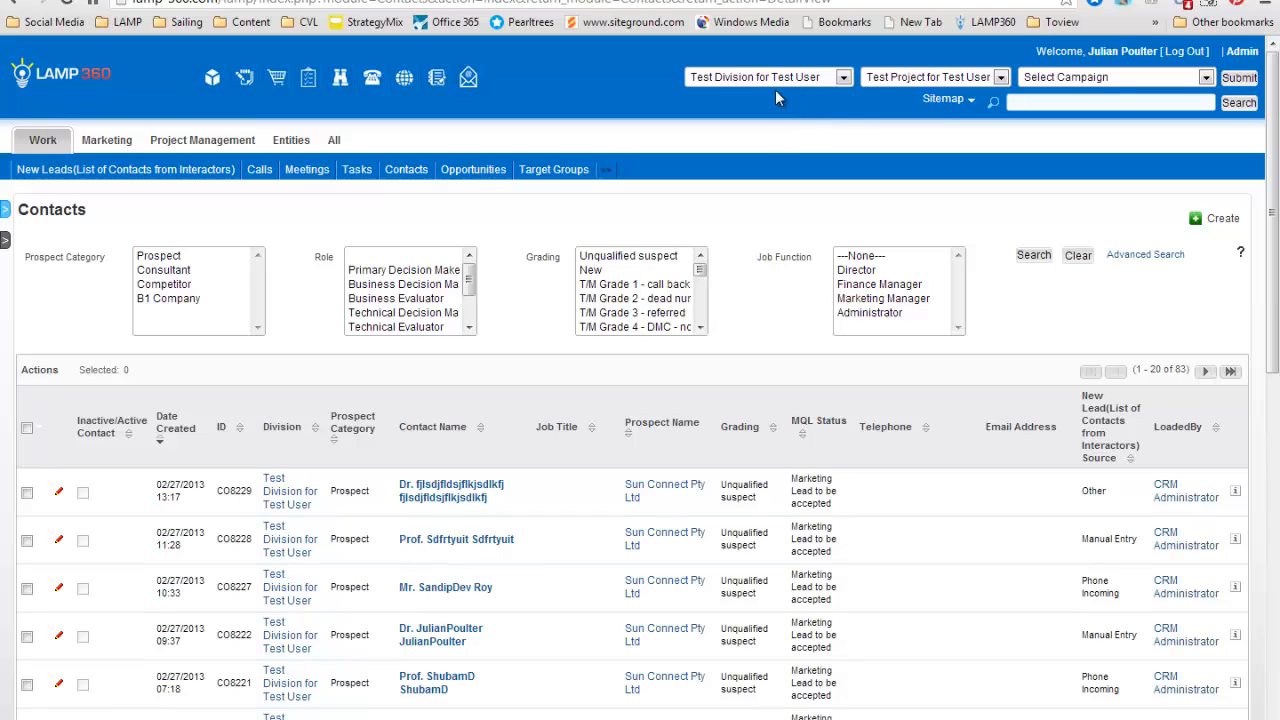
Step: Set the working division to LAMP-360, the project to Outbound emails and the campaign to Emails New business, and apply the selection
click(726, 76)
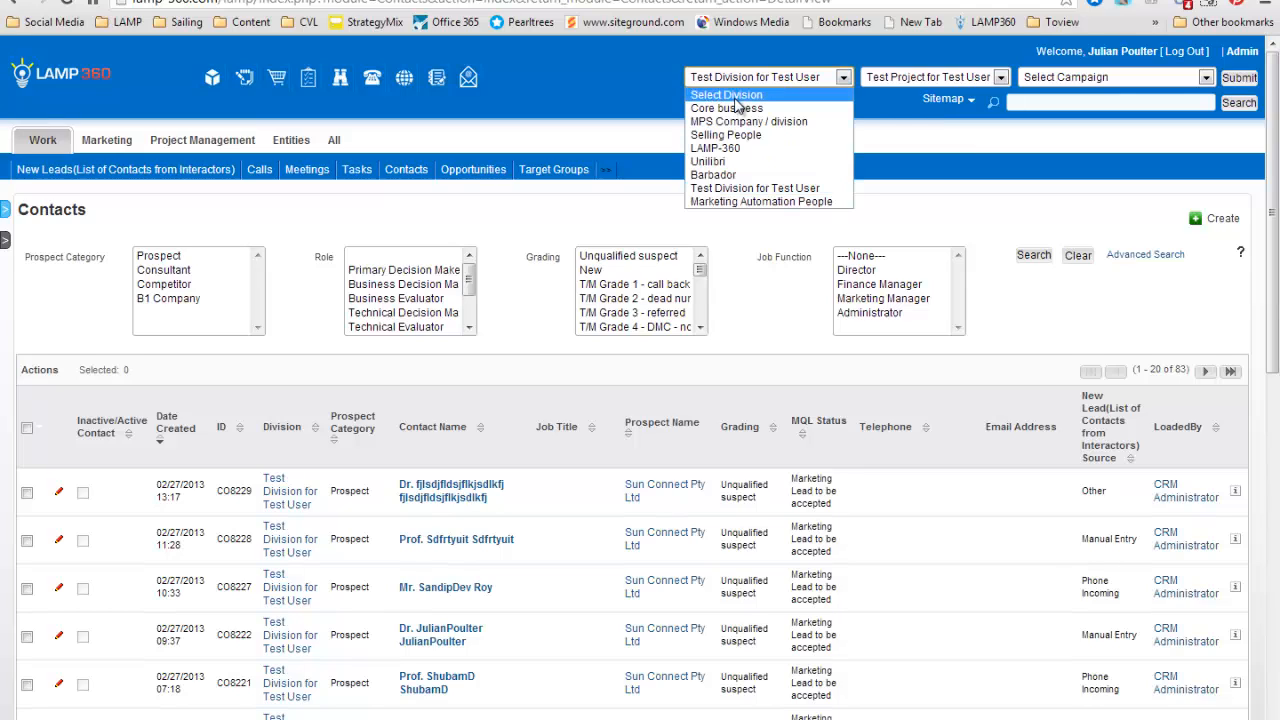
click(635, 86)
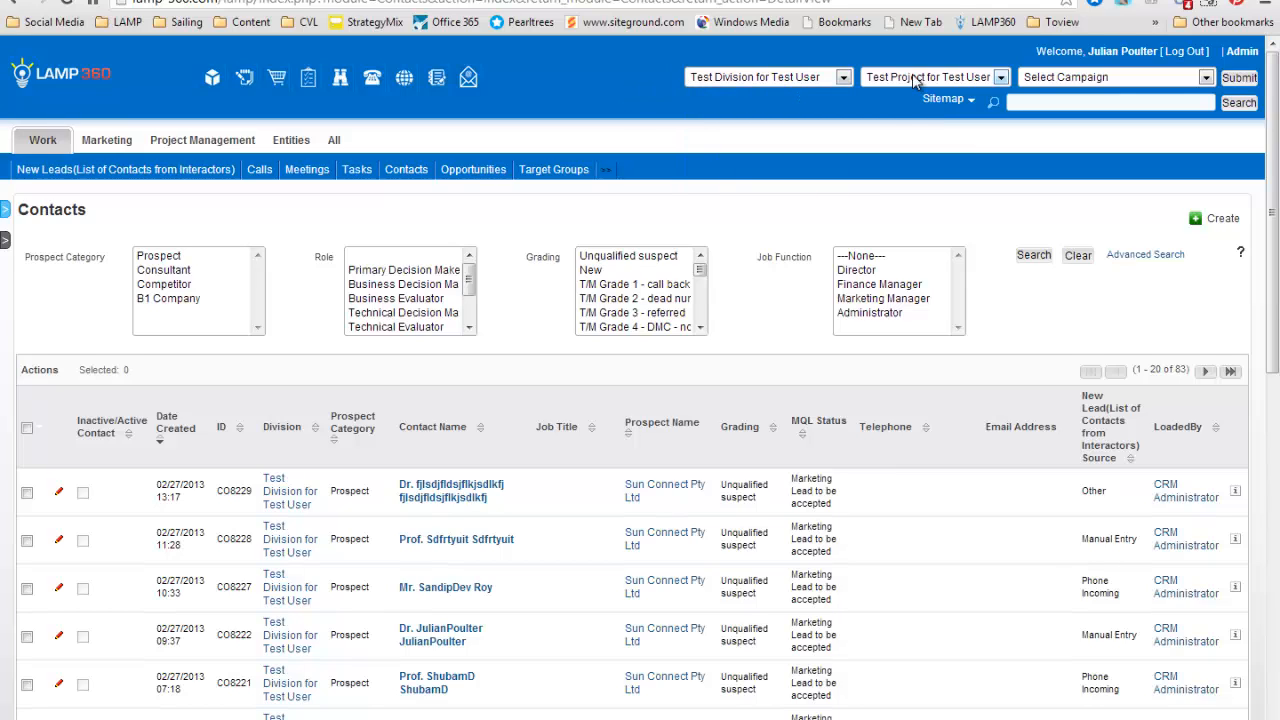
click(786, 82)
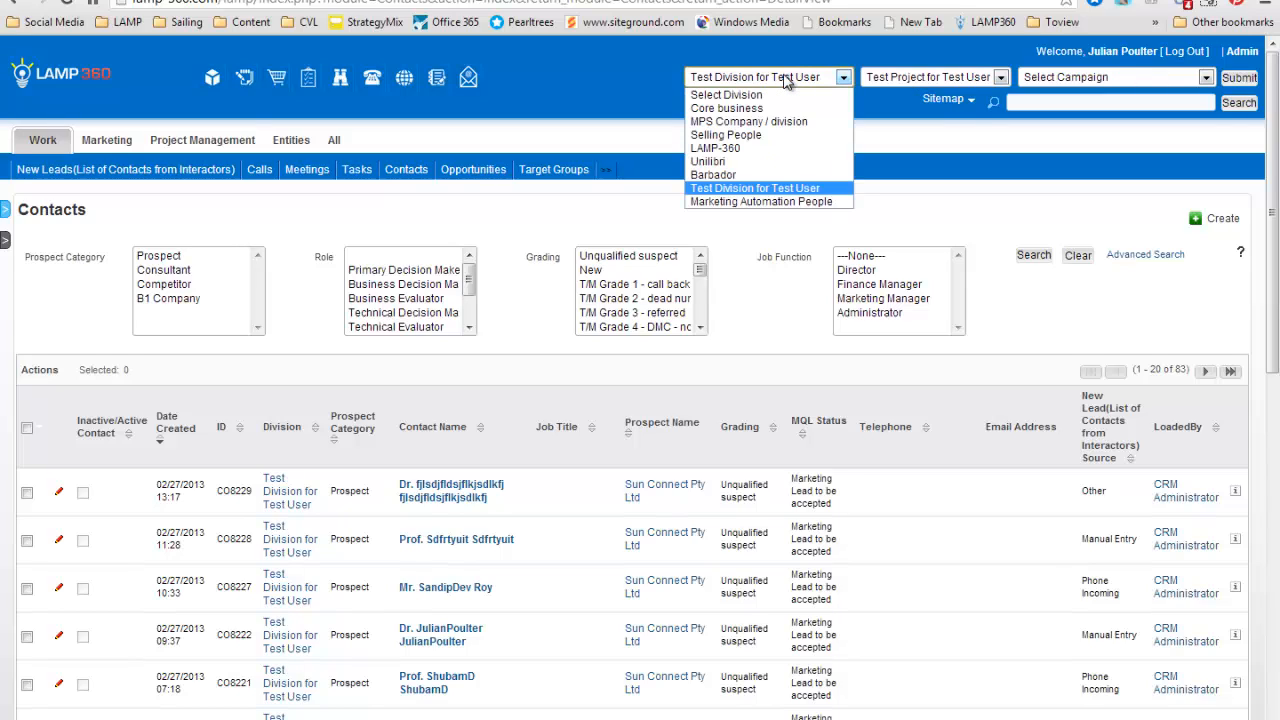
click(720, 150)
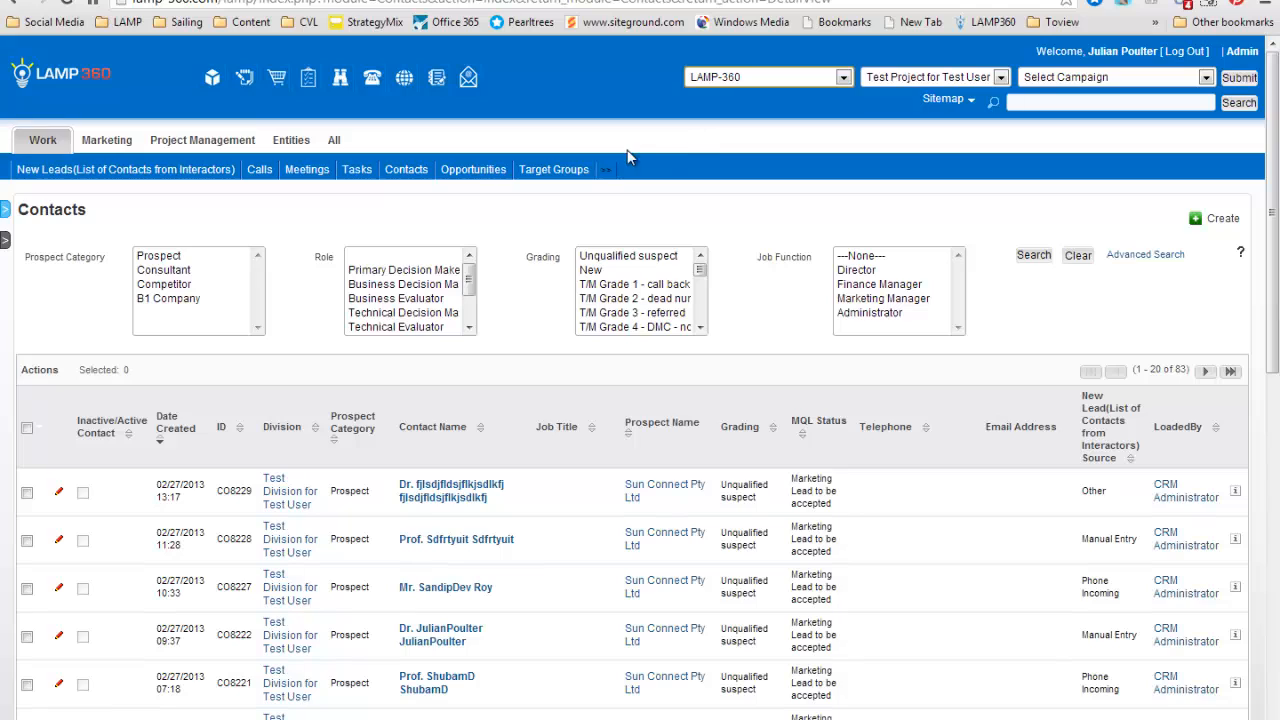
click(903, 80)
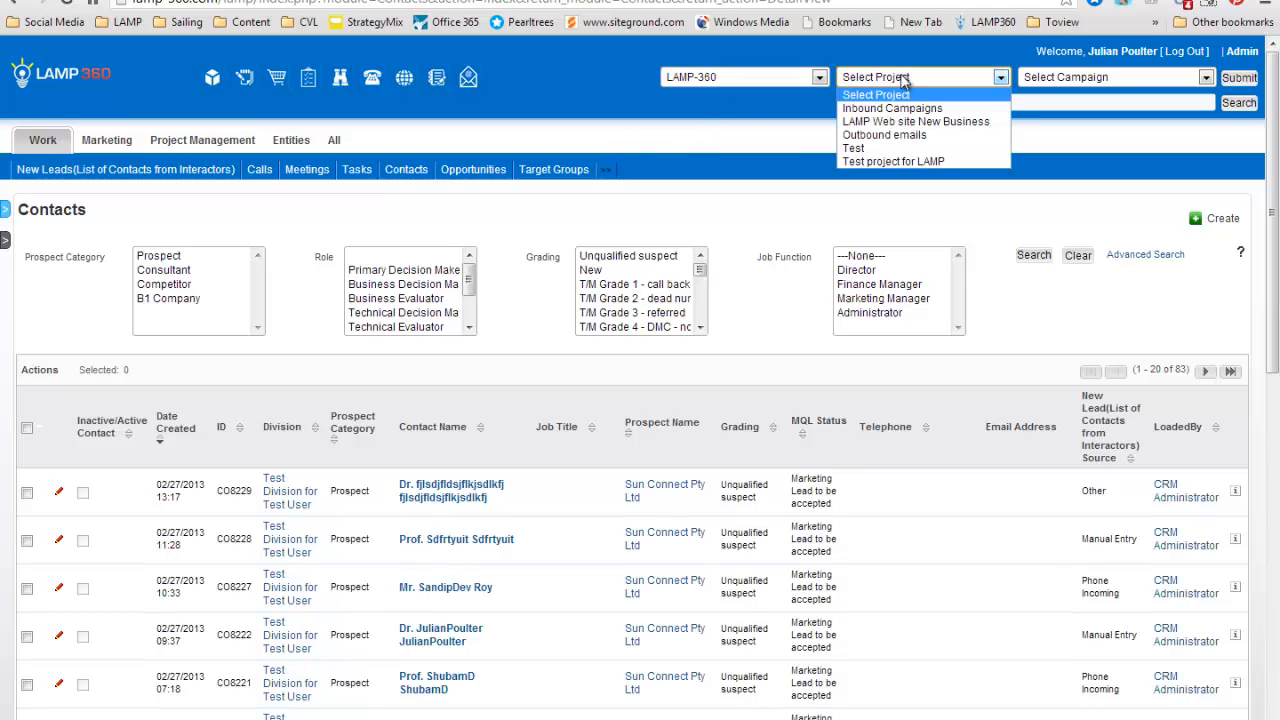
click(912, 135)
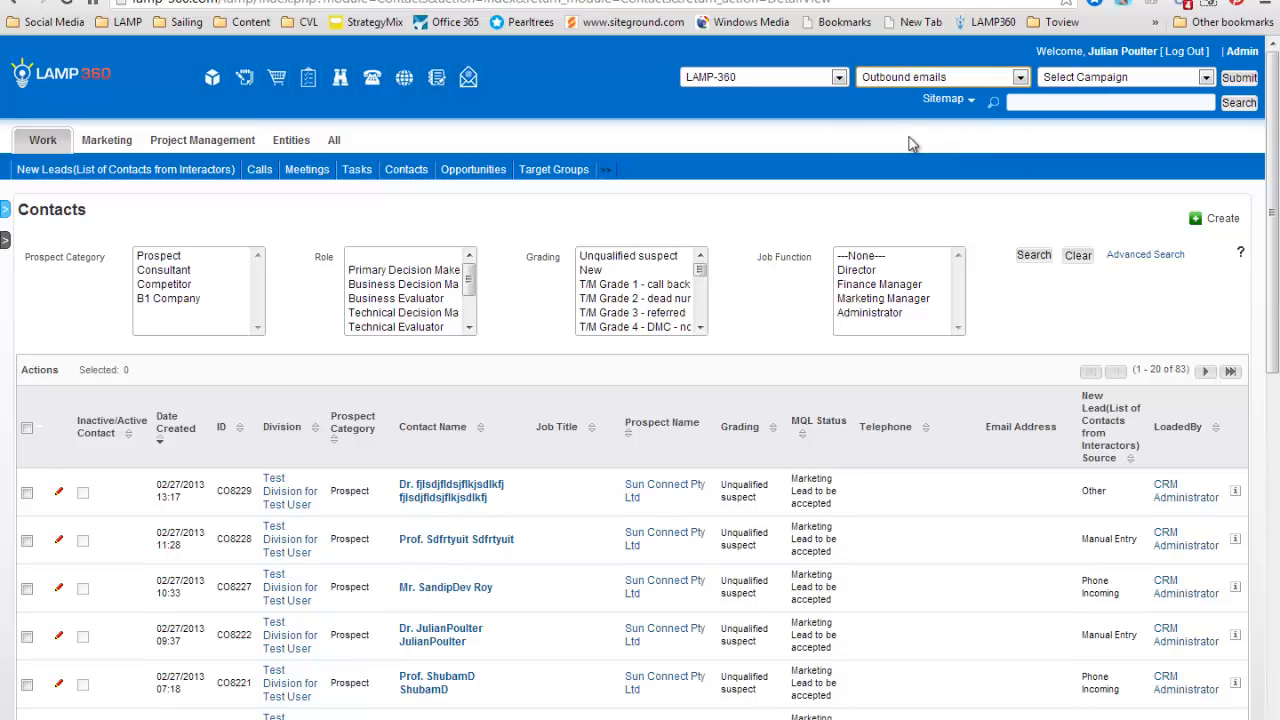
click(1063, 83)
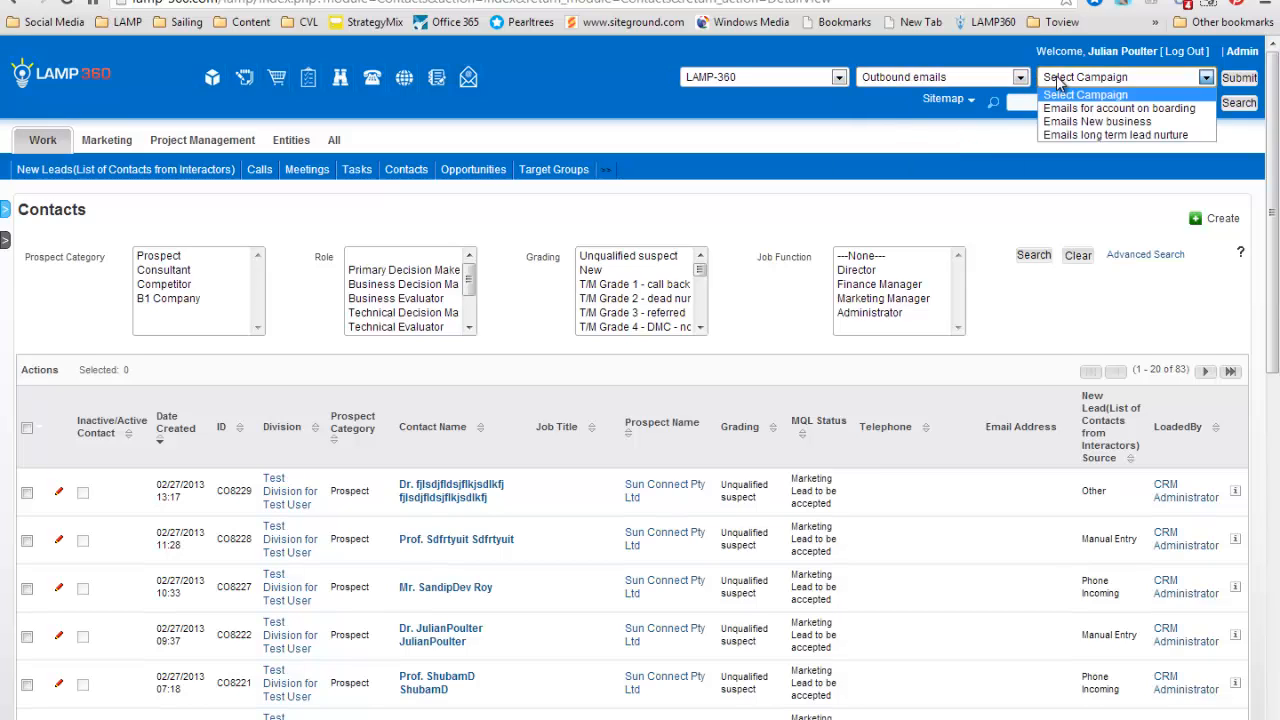
click(1080, 121)
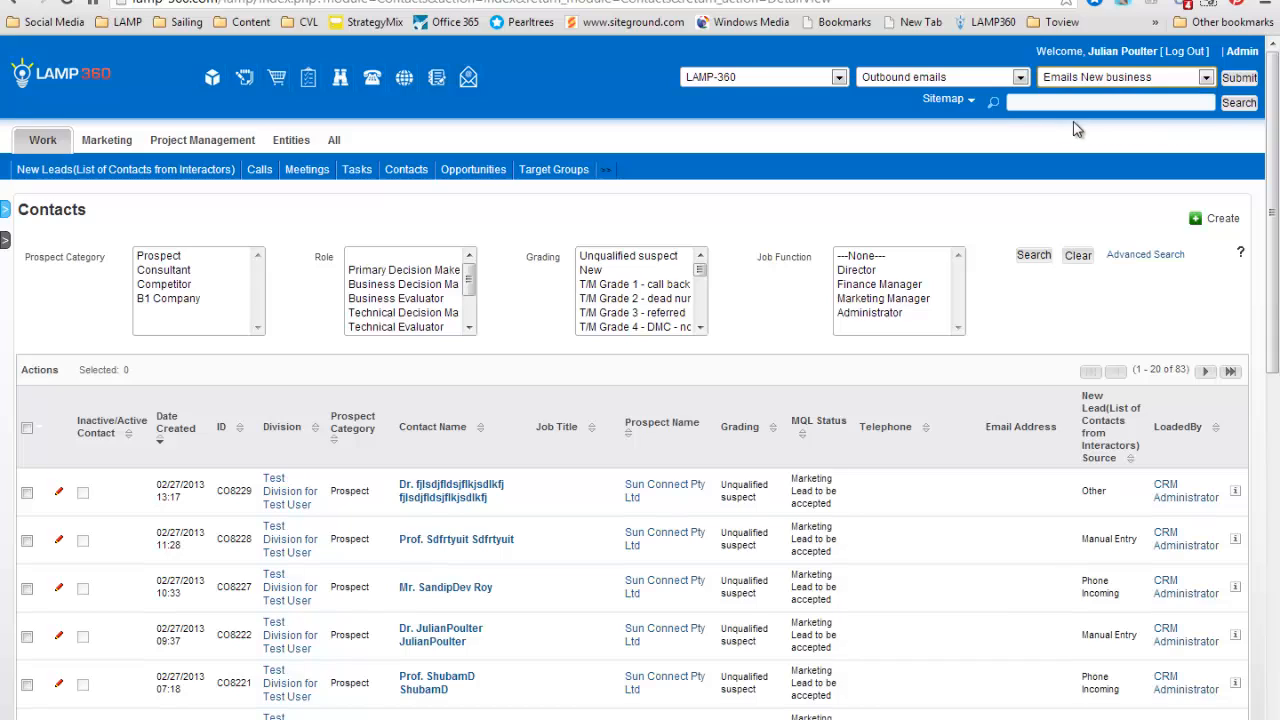
click(1236, 79)
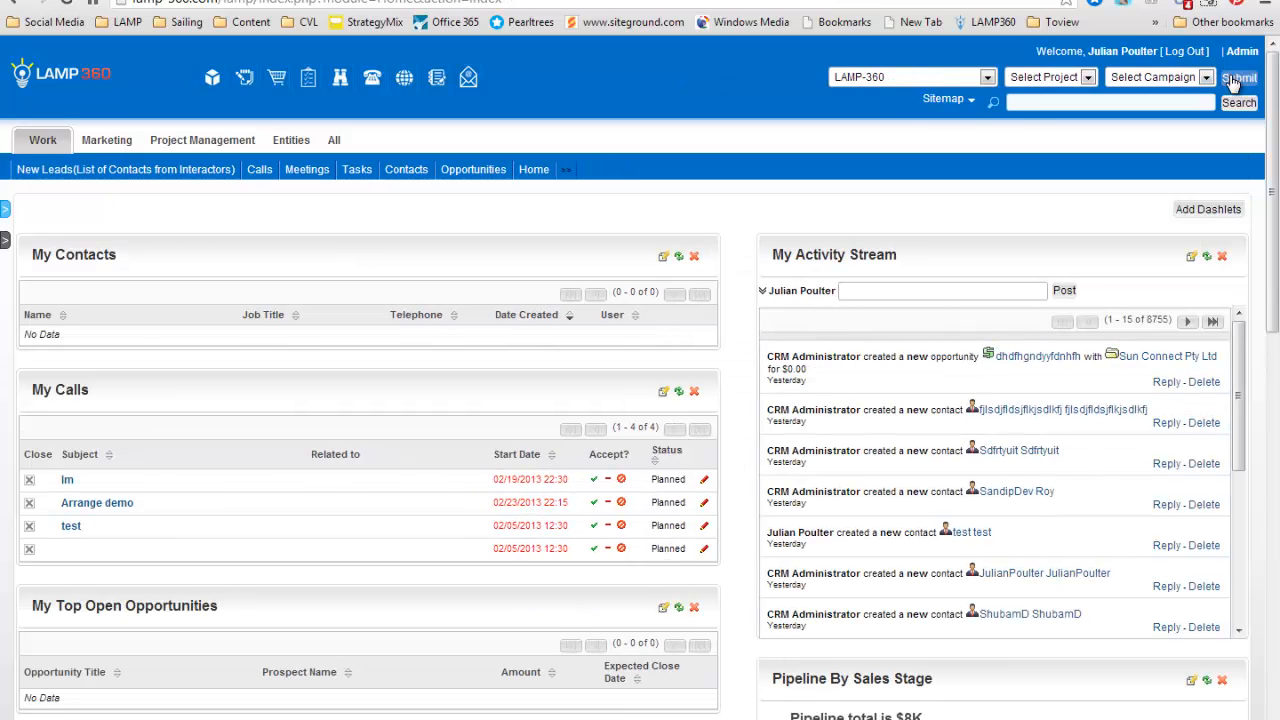
Step: List the contacts for the selected campaign and check the available division and campaign choices
click(405, 169)
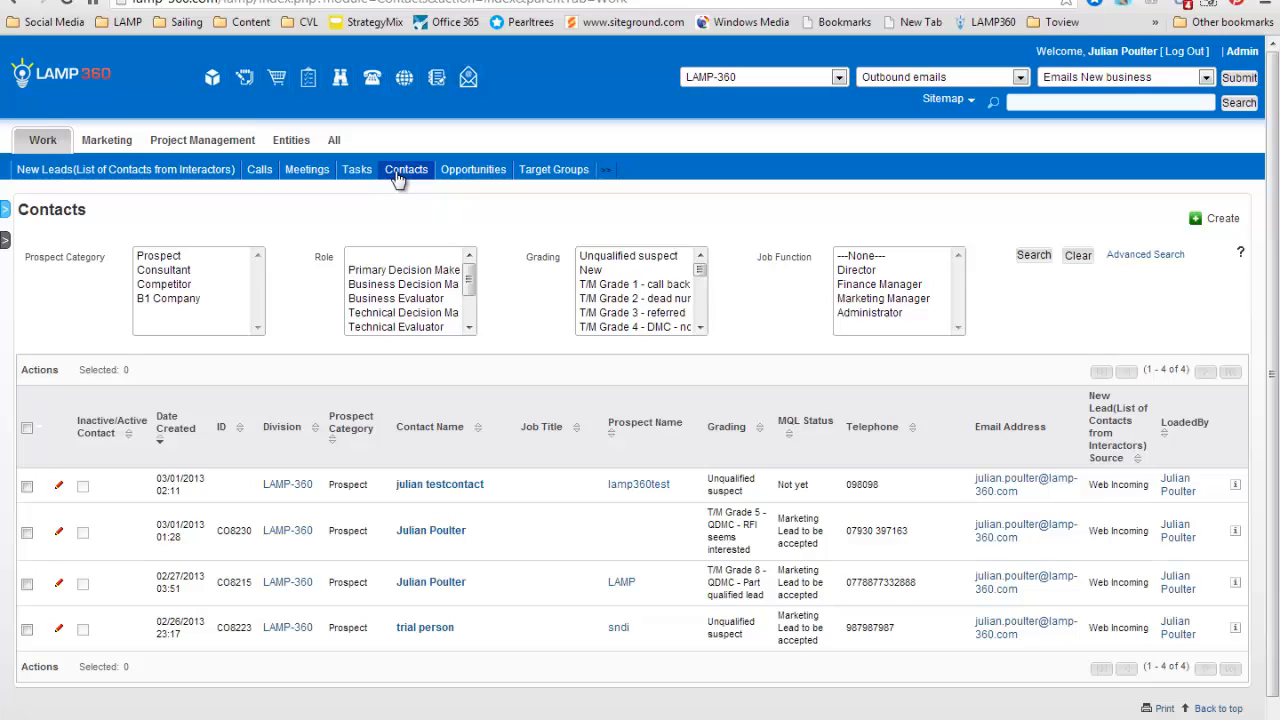
click(820, 78)
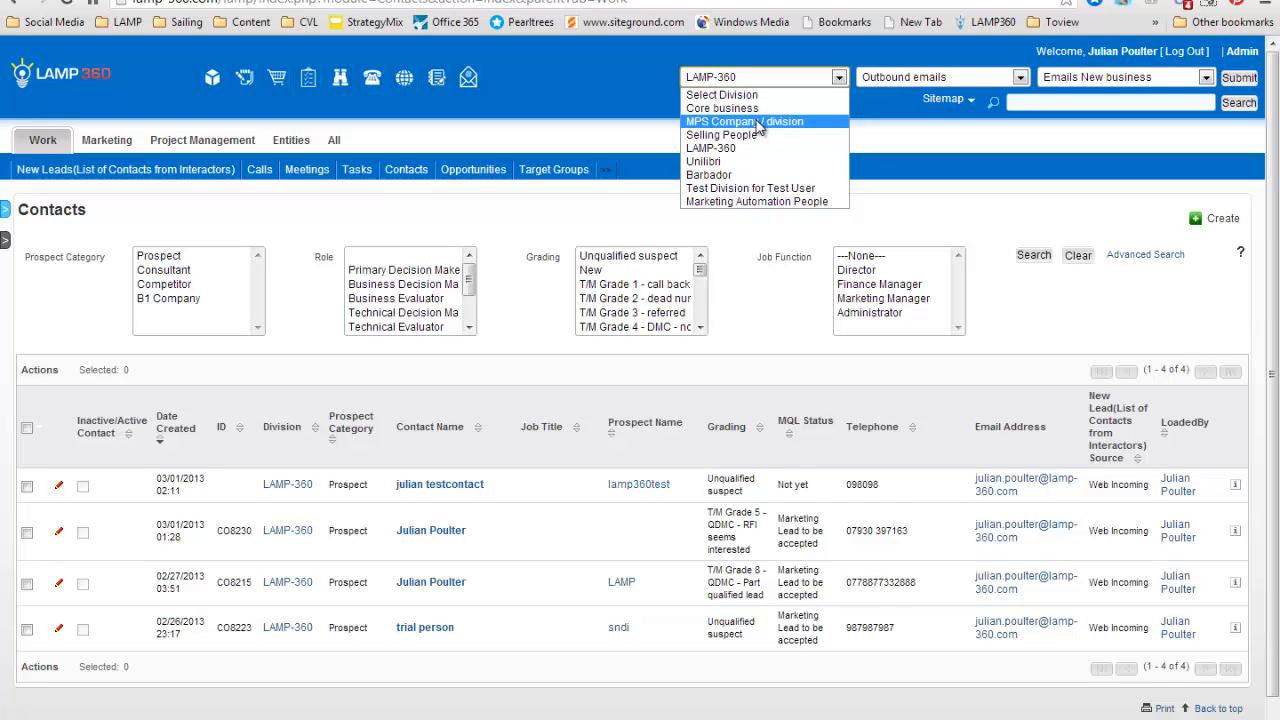
click(929, 107)
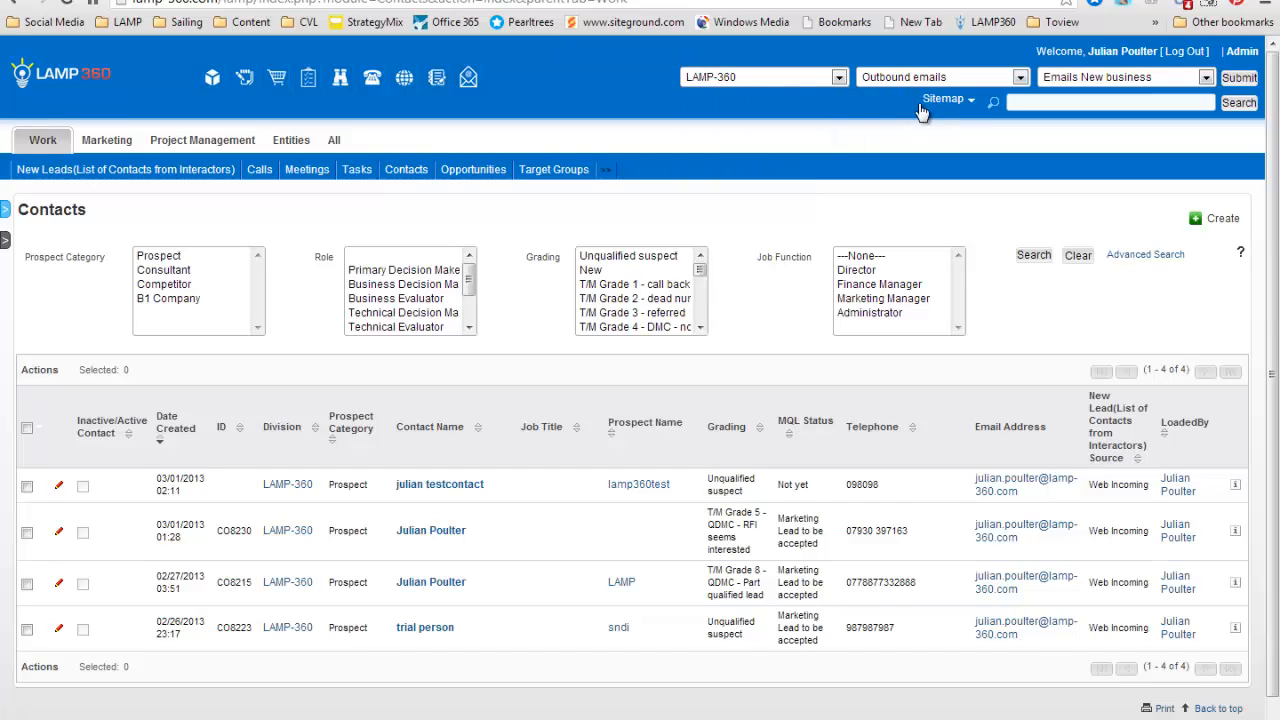
click(1066, 84)
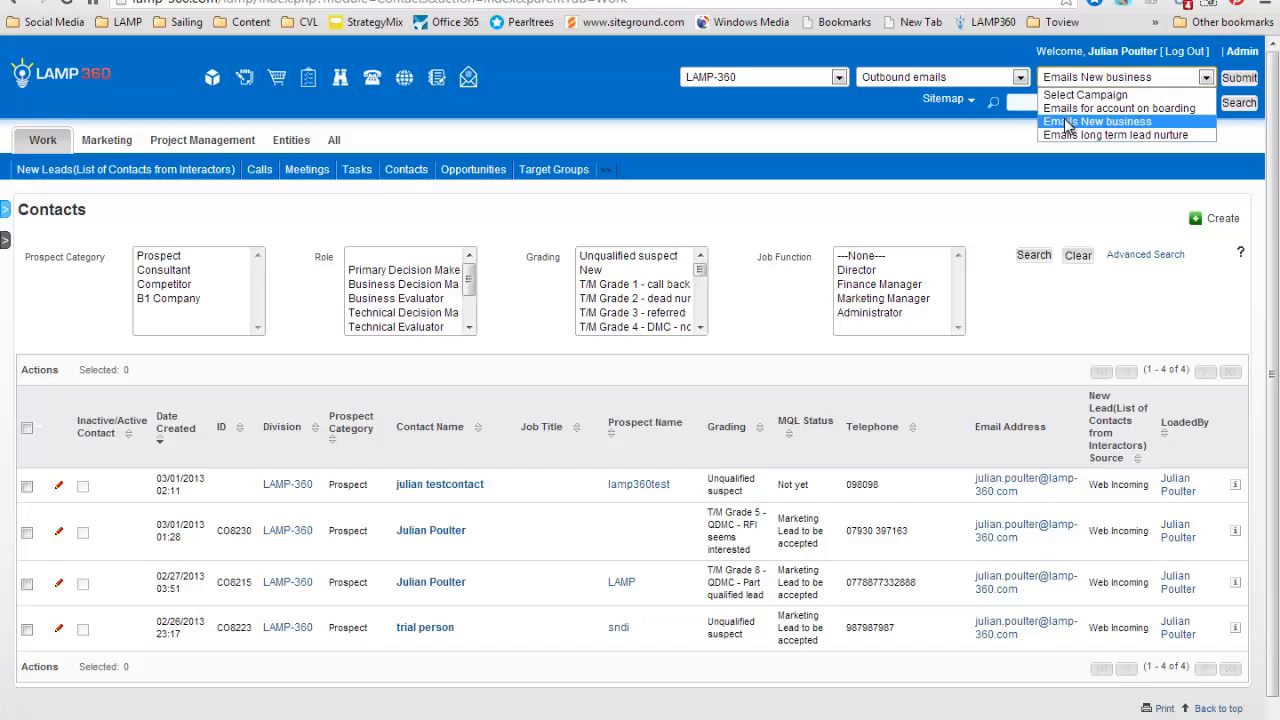
click(770, 143)
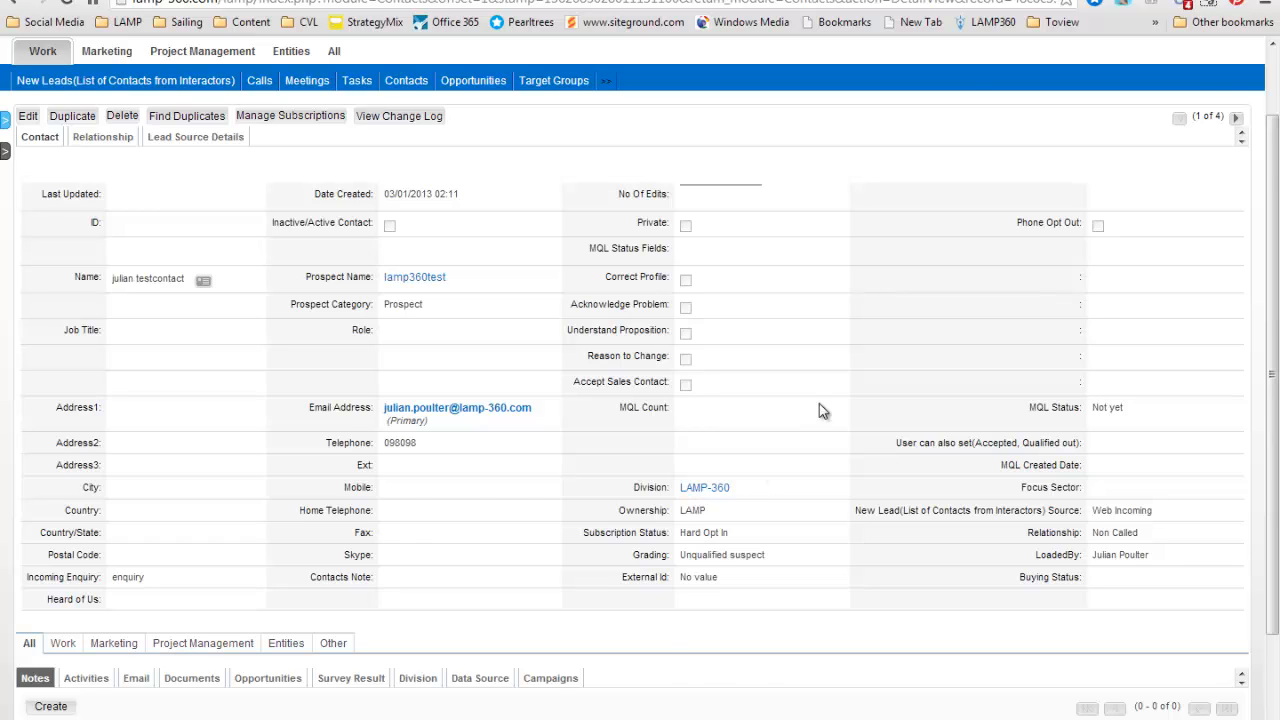
Step: Link the Marketing Automation People division to the open test contact and show the contact's activities
scroll(819, 403, up, 1)
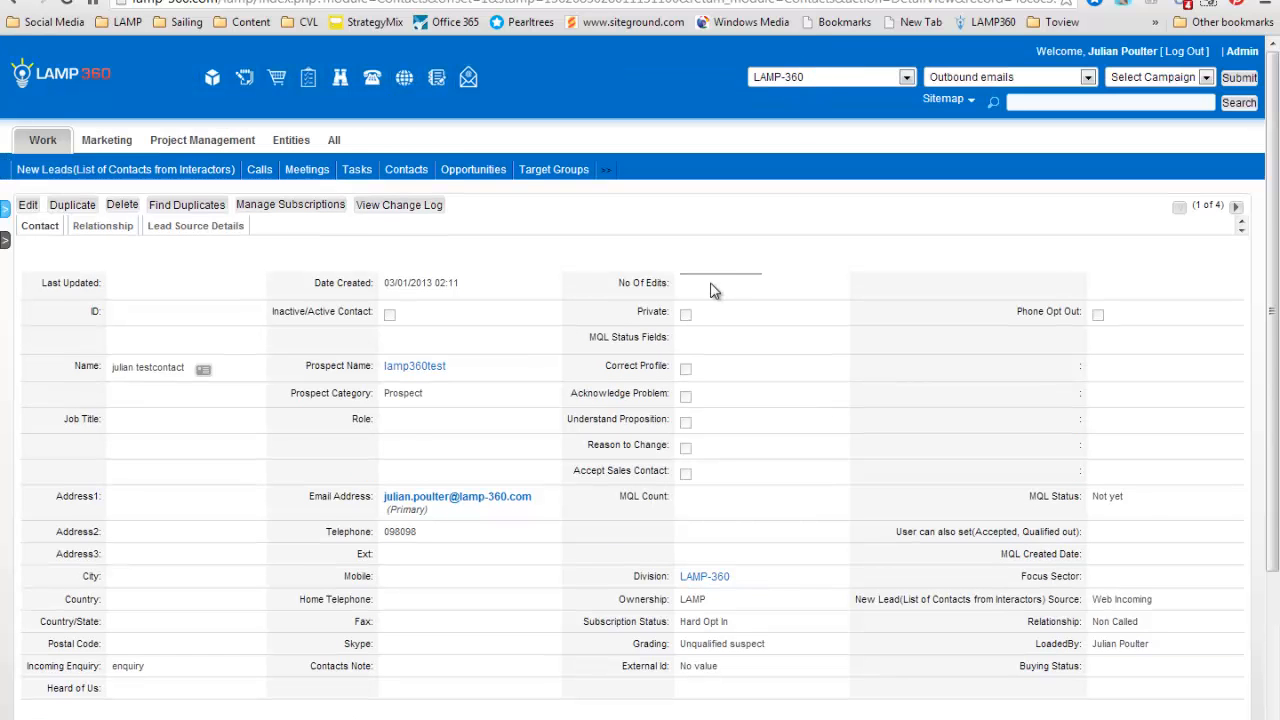
scroll(713, 290, down, 2)
click(412, 591)
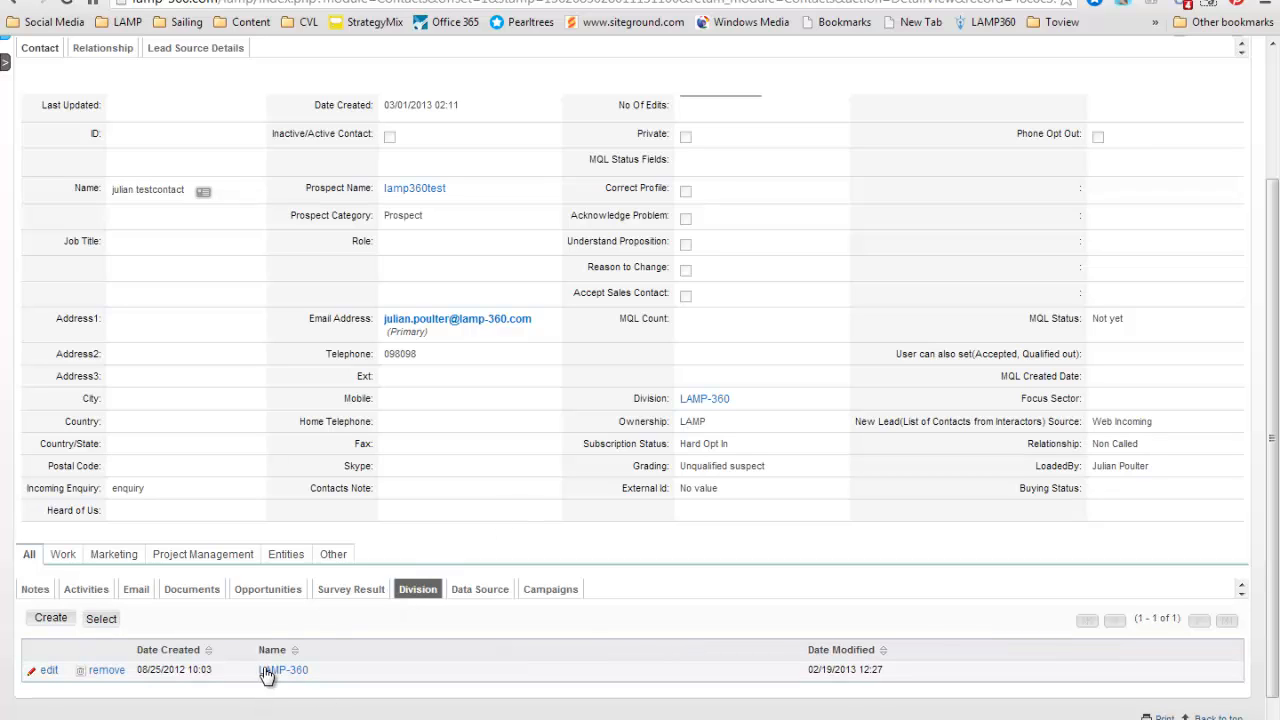
click(101, 620)
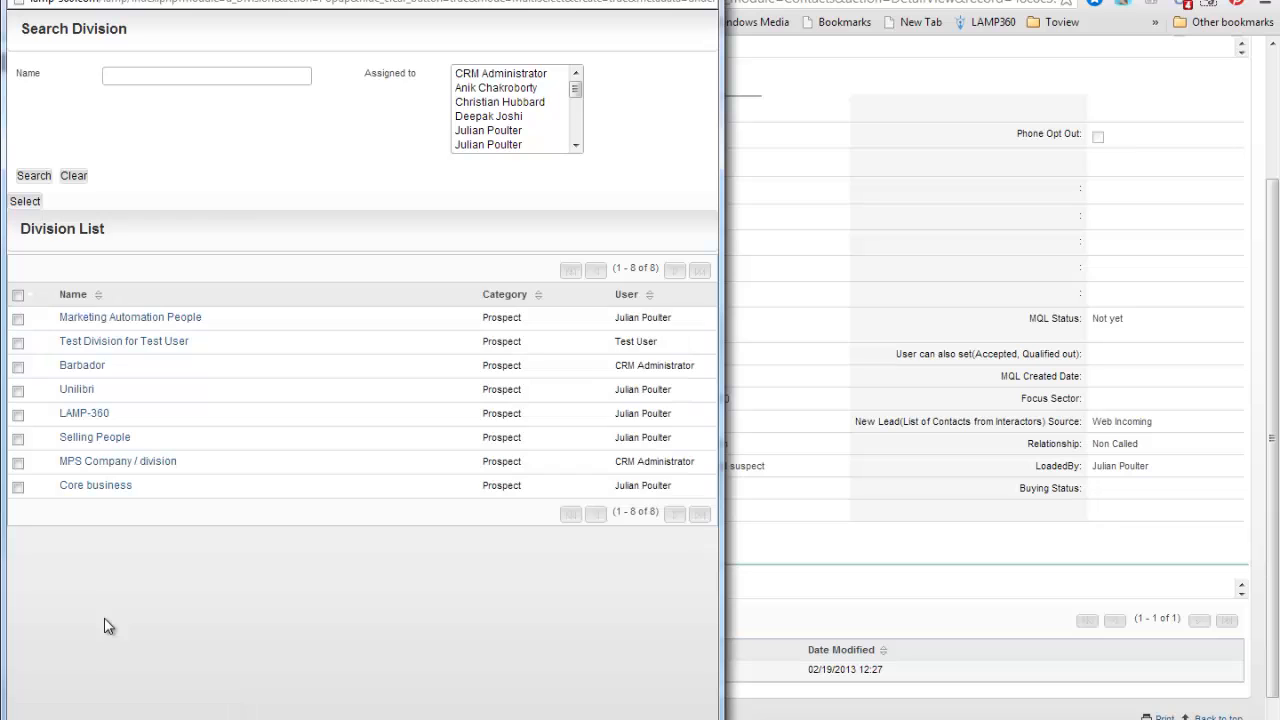
click(18, 320)
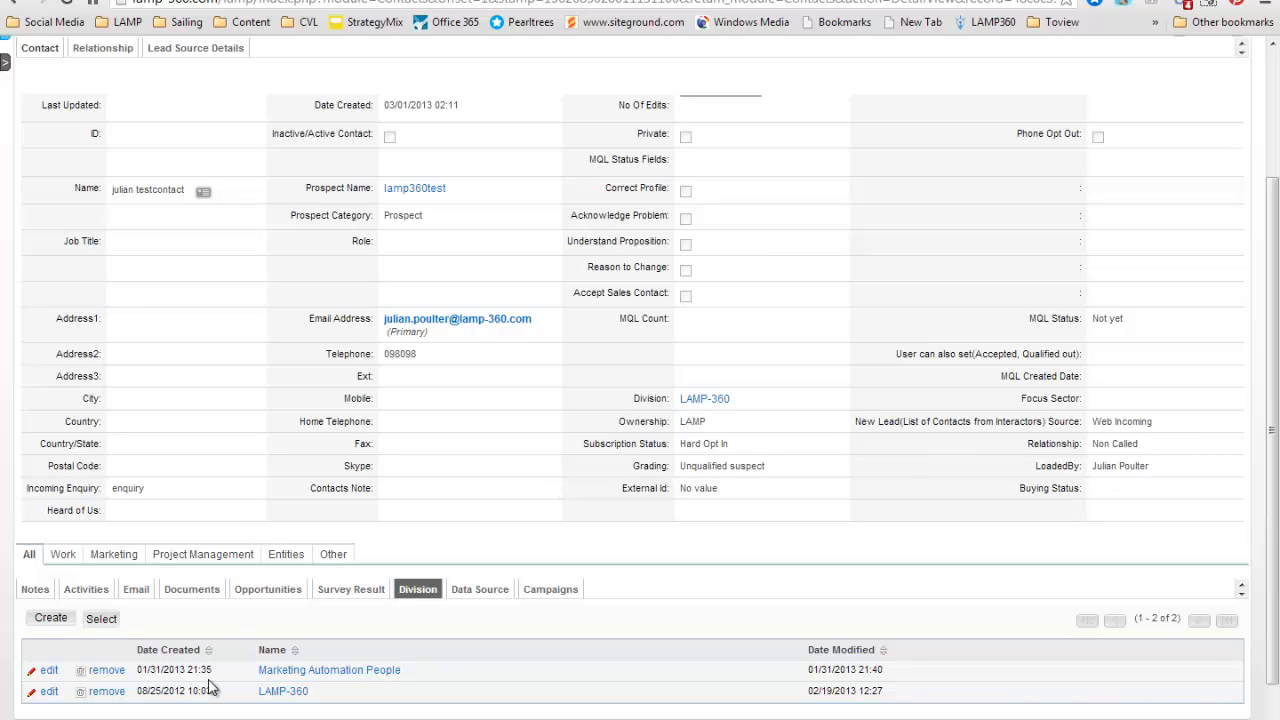
click(105, 594)
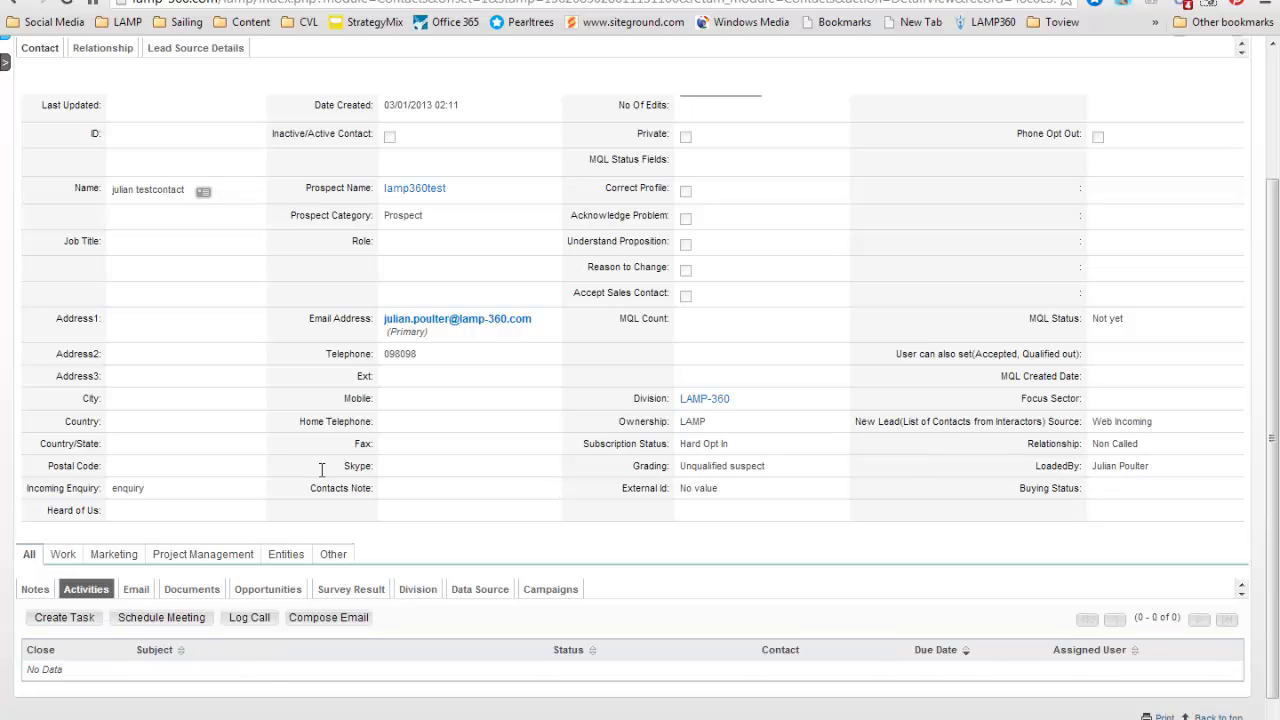
Step: Look through the test contact's emails and opportunities and compare them with the selected division, project and campaign
click(137, 590)
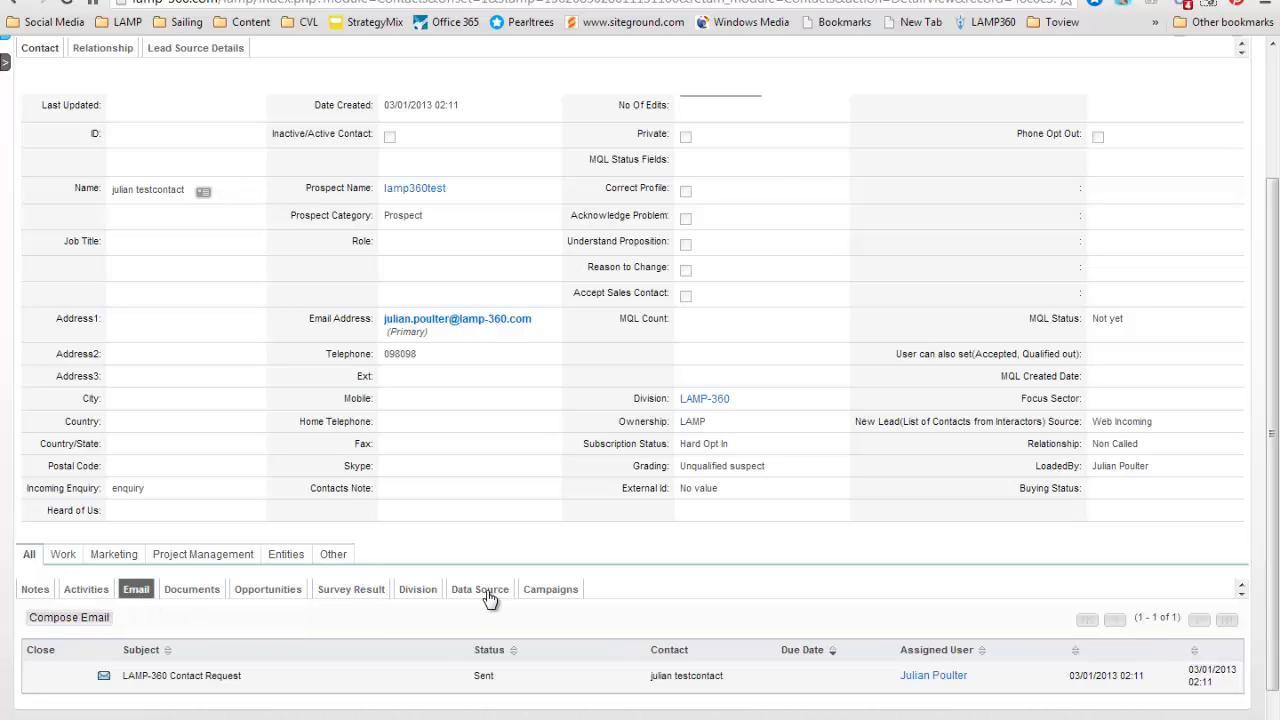
click(268, 590)
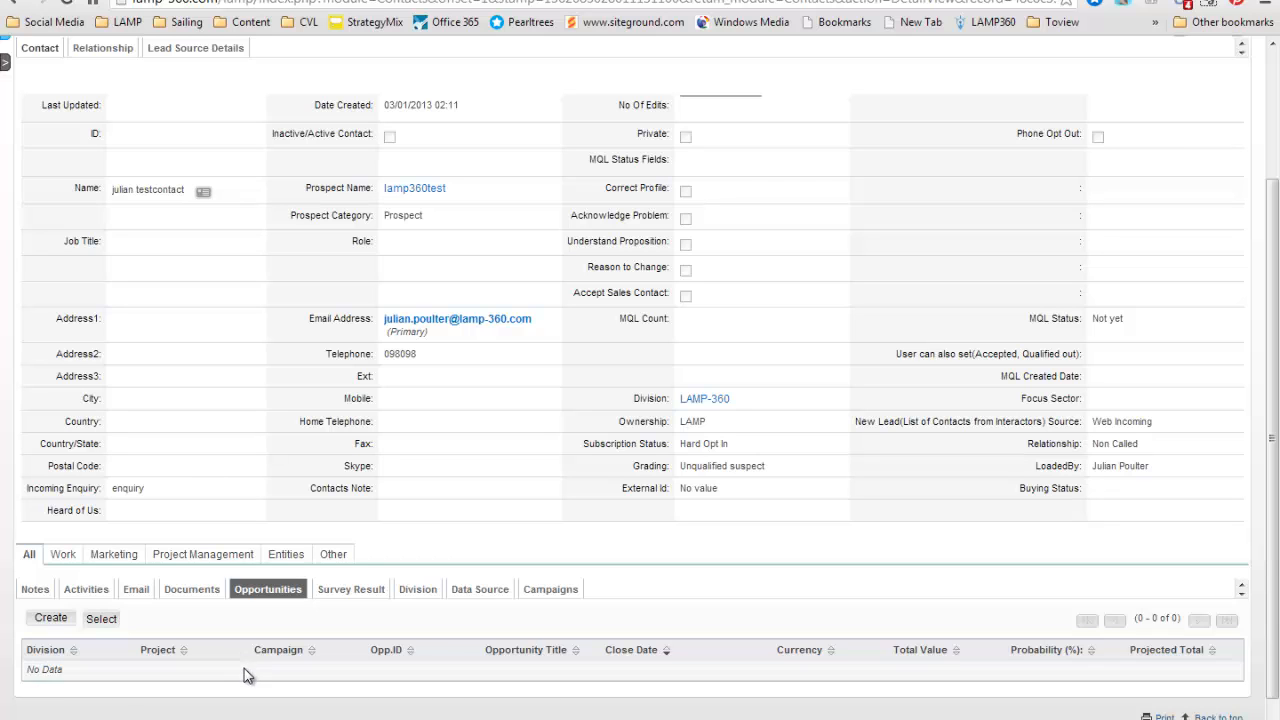
scroll(362, 611, up, 1)
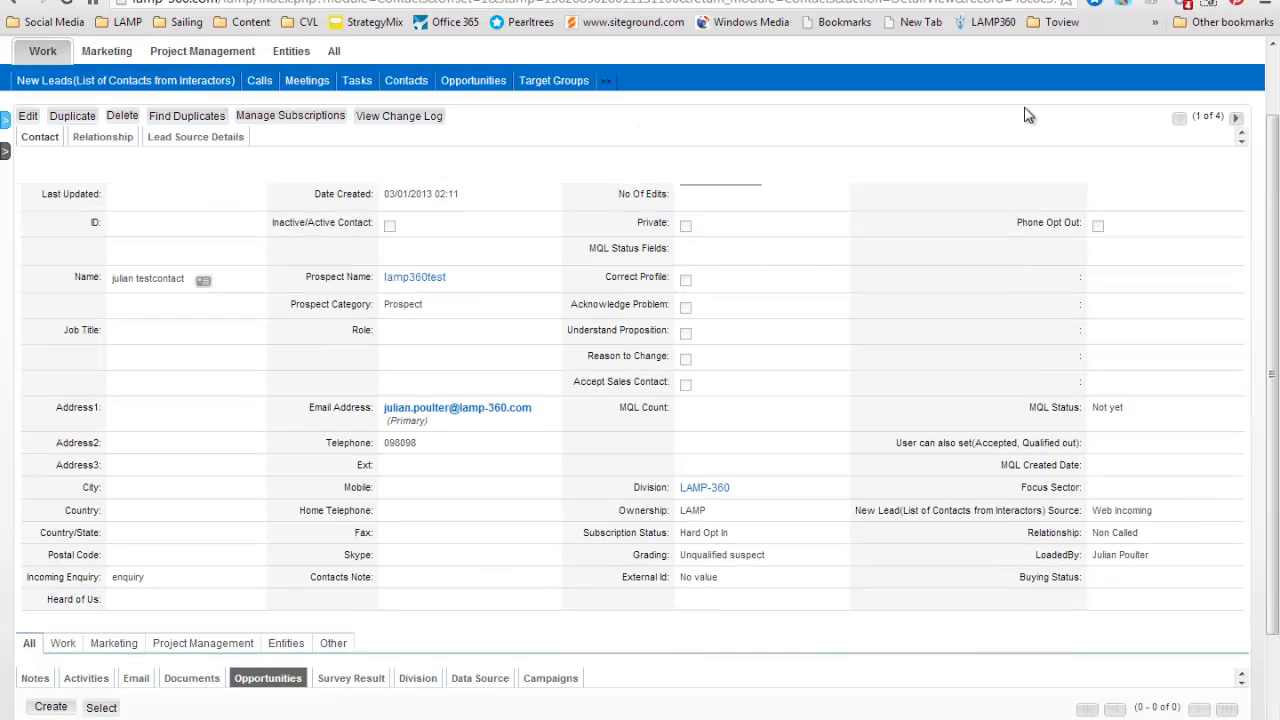
scroll(1044, 148, up, 2)
scroll(1130, 95, down, 2)
scroll(1130, 95, down, 1)
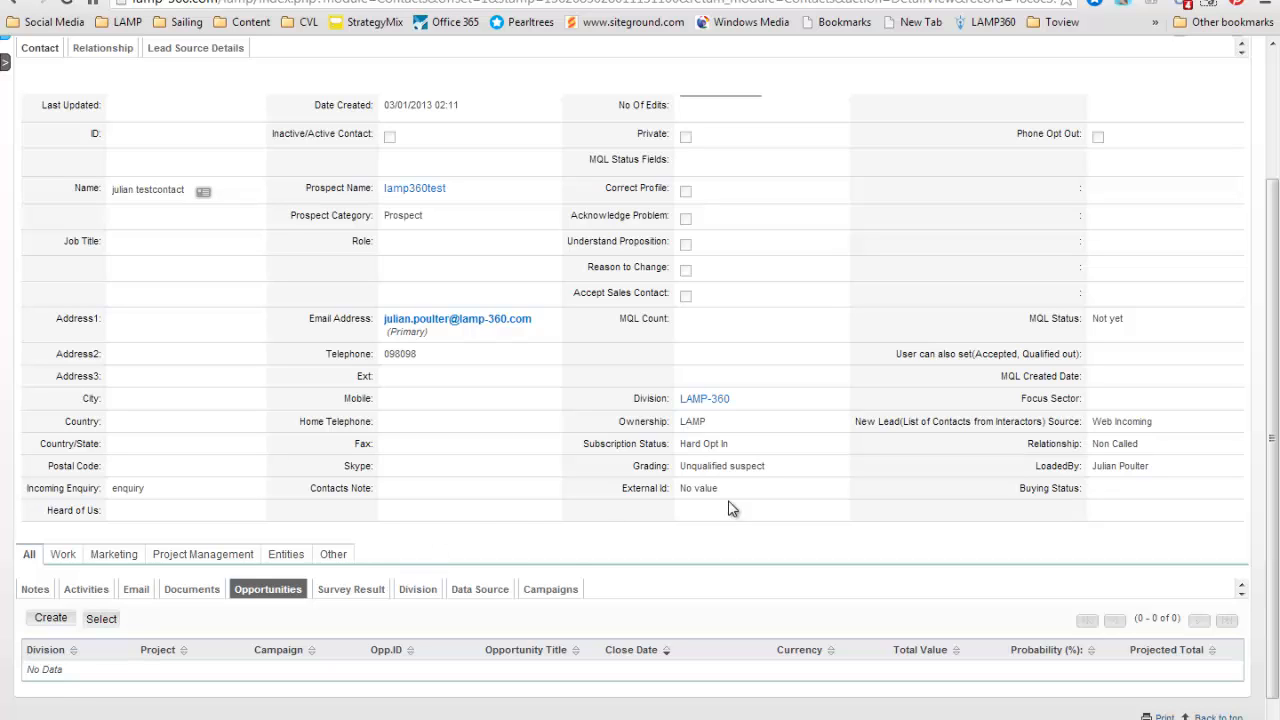
scroll(760, 492, up, 3)
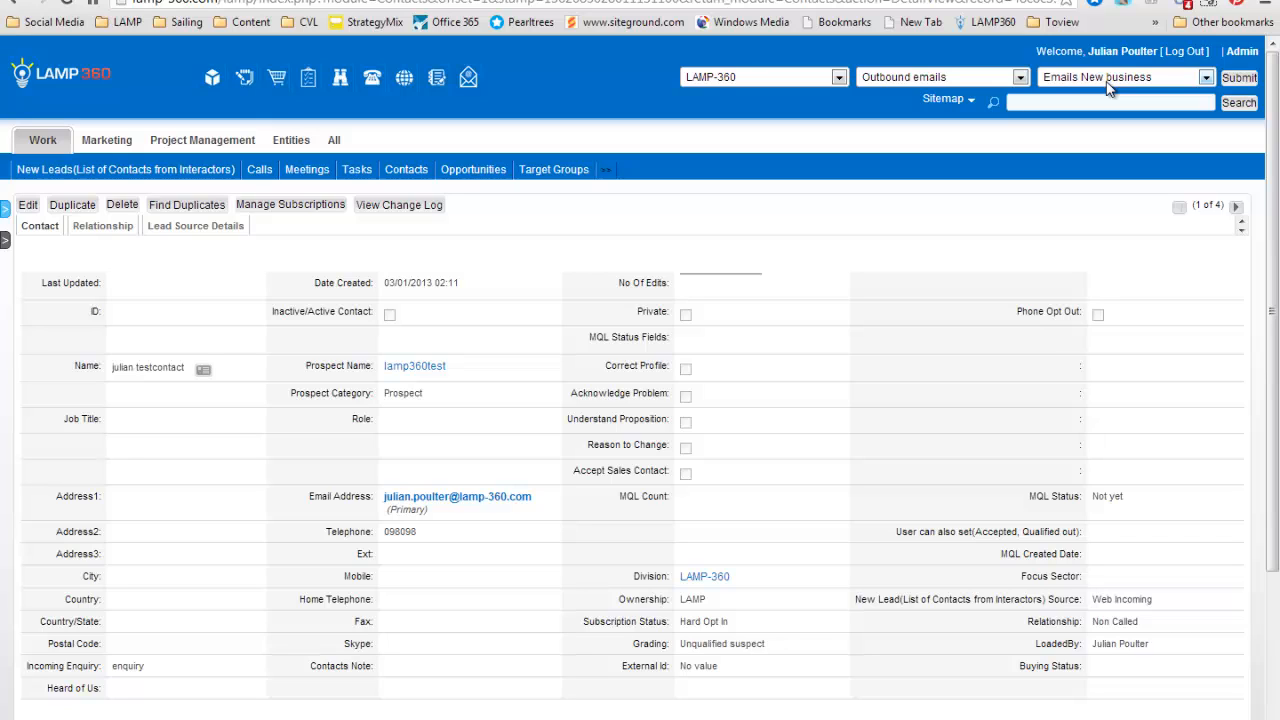
scroll(531, 320, down, 2)
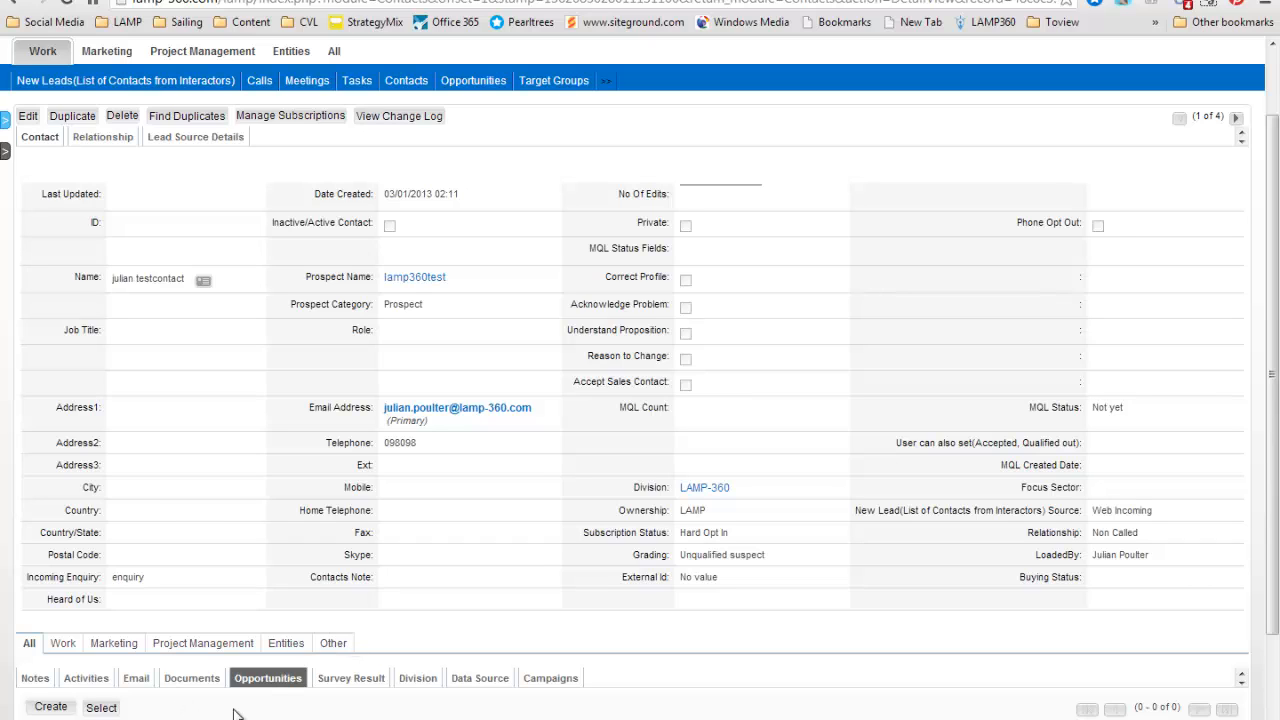
click(101, 707)
scroll(530, 537, up, 2)
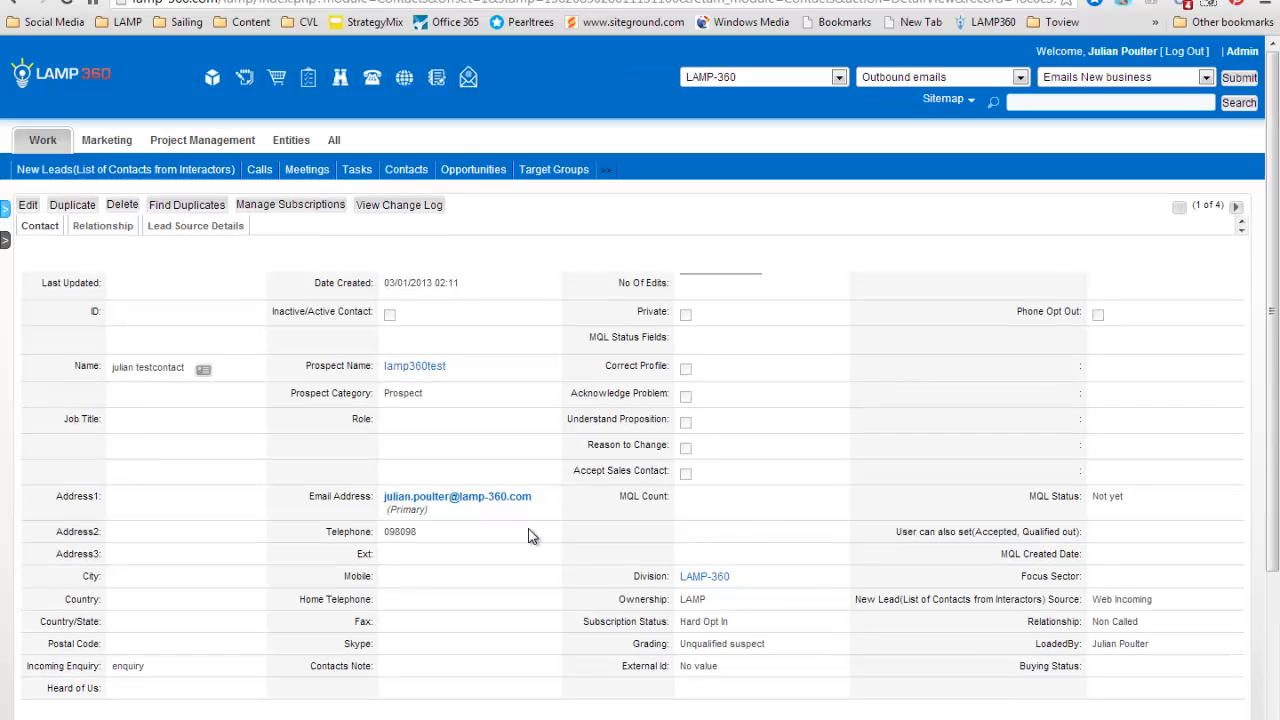
Step: Open the "selling People" opportunity for editing, check the opportunity type choices and set its category to Intelligence
click(466, 170)
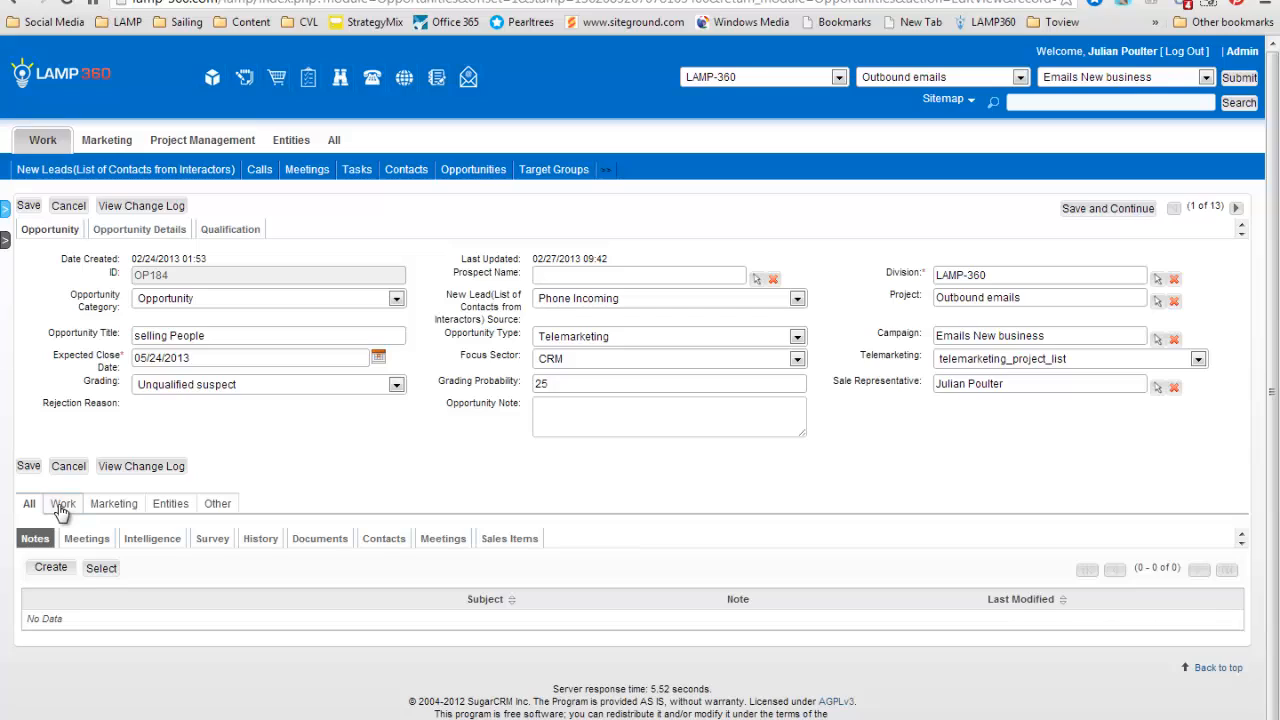
click(588, 340)
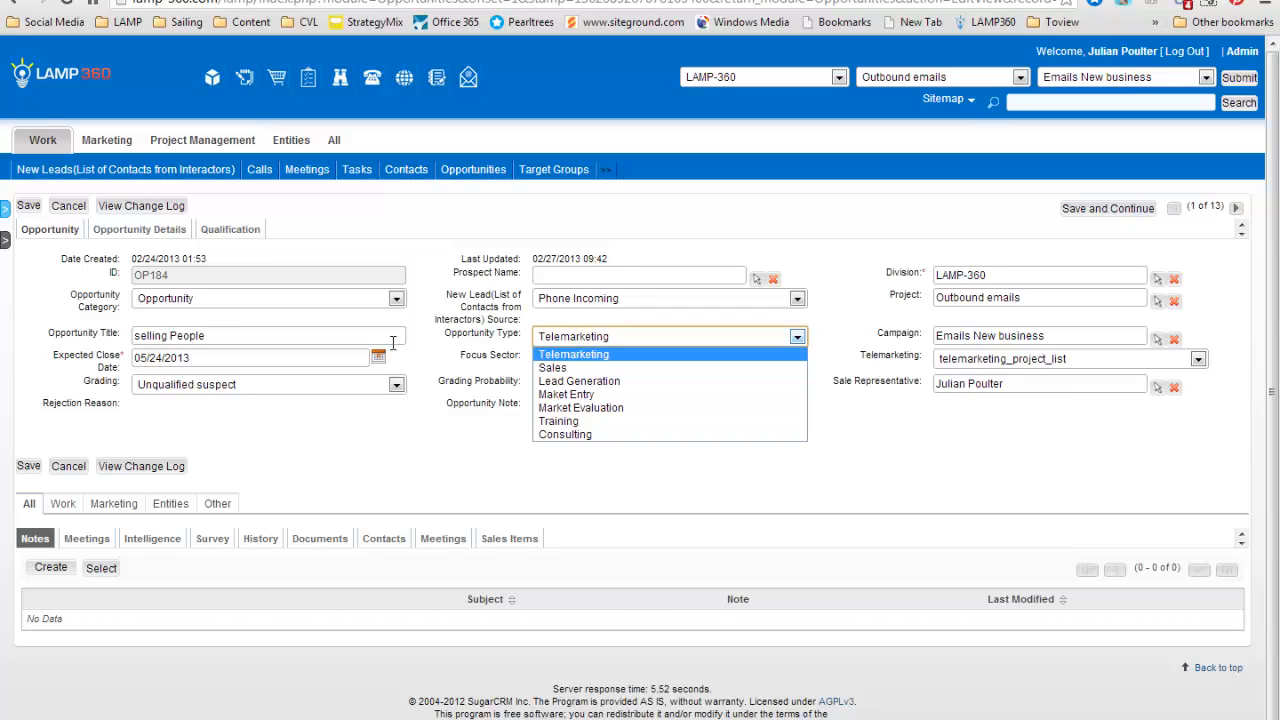
click(172, 300)
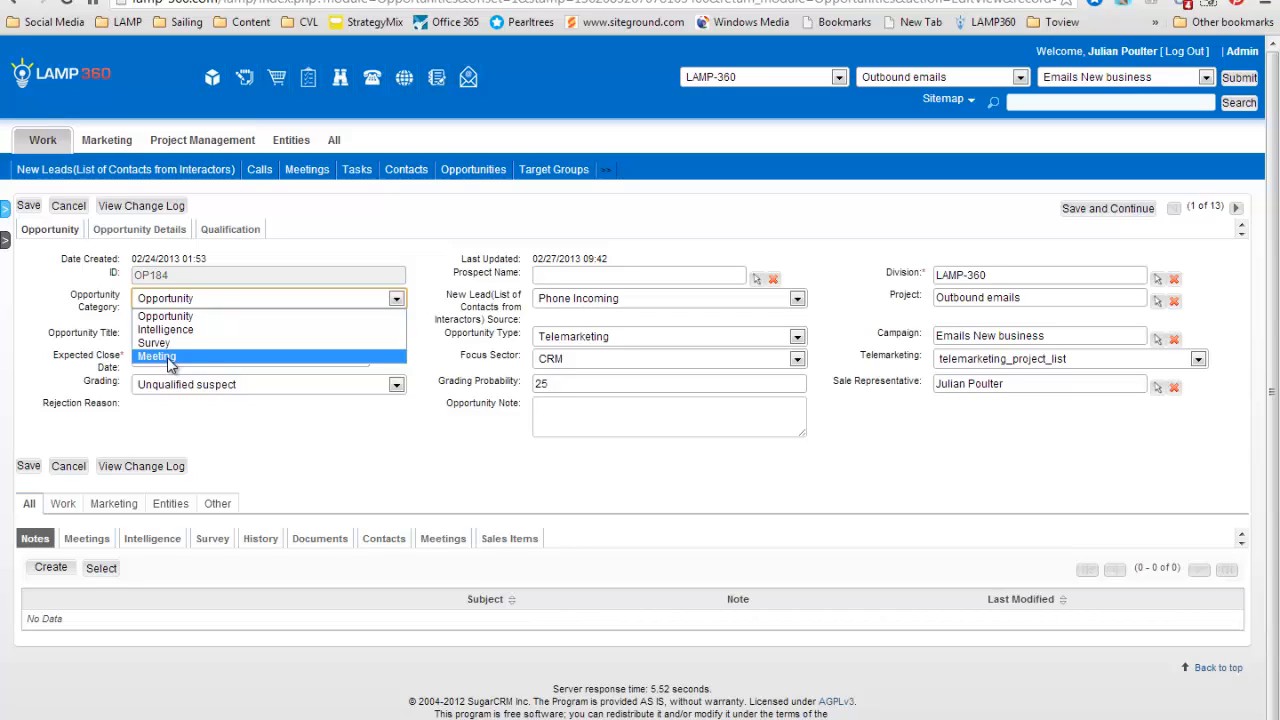
click(181, 337)
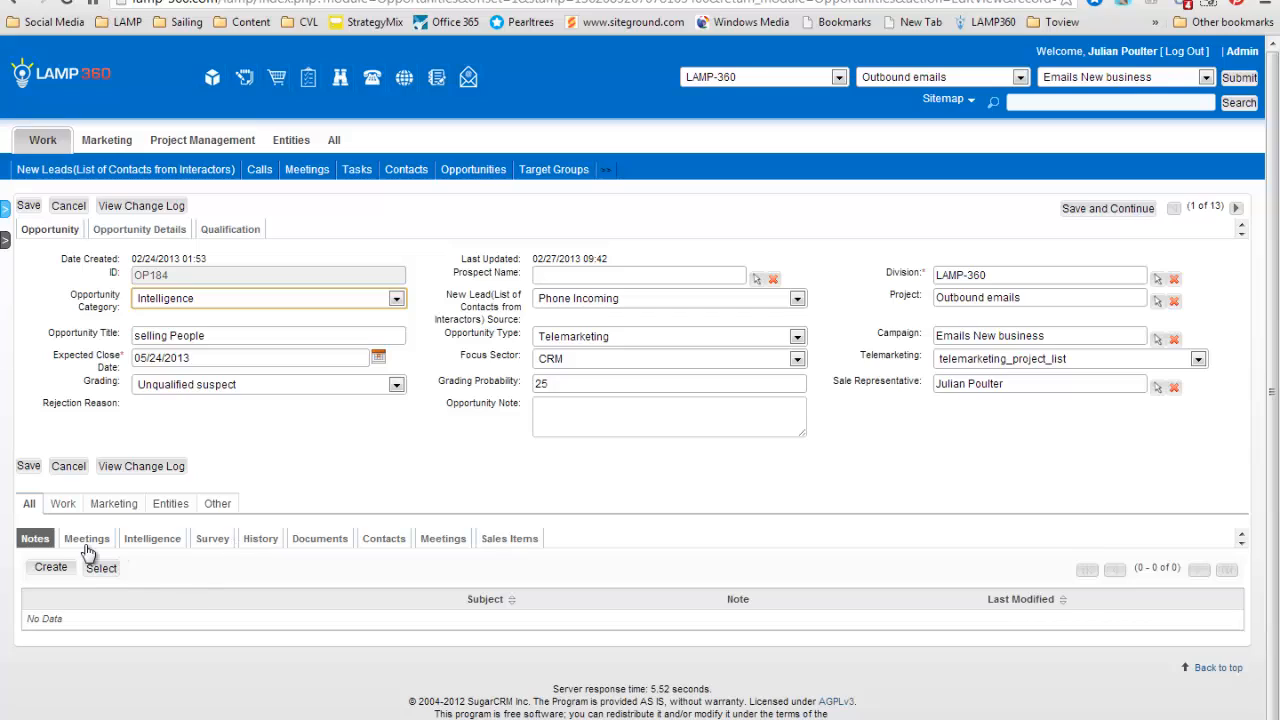
Step: Start a new intelligence record for the "selling People" opportunity
click(157, 541)
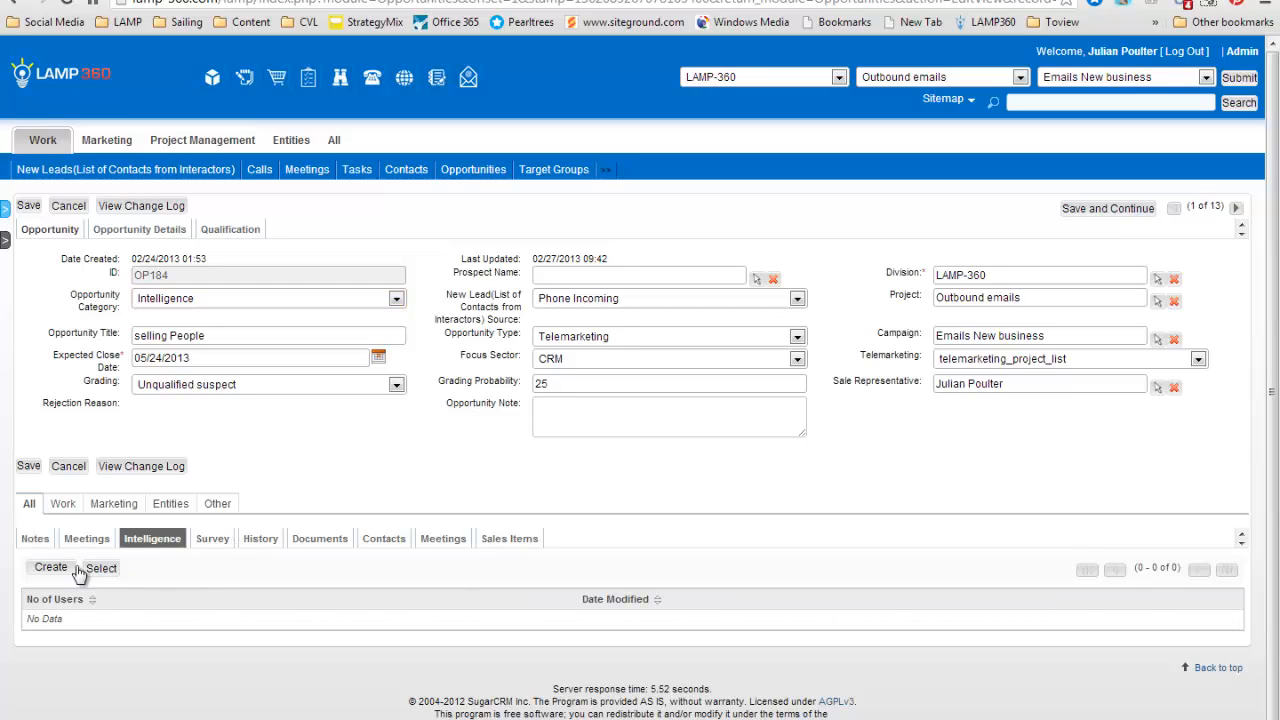
click(52, 568)
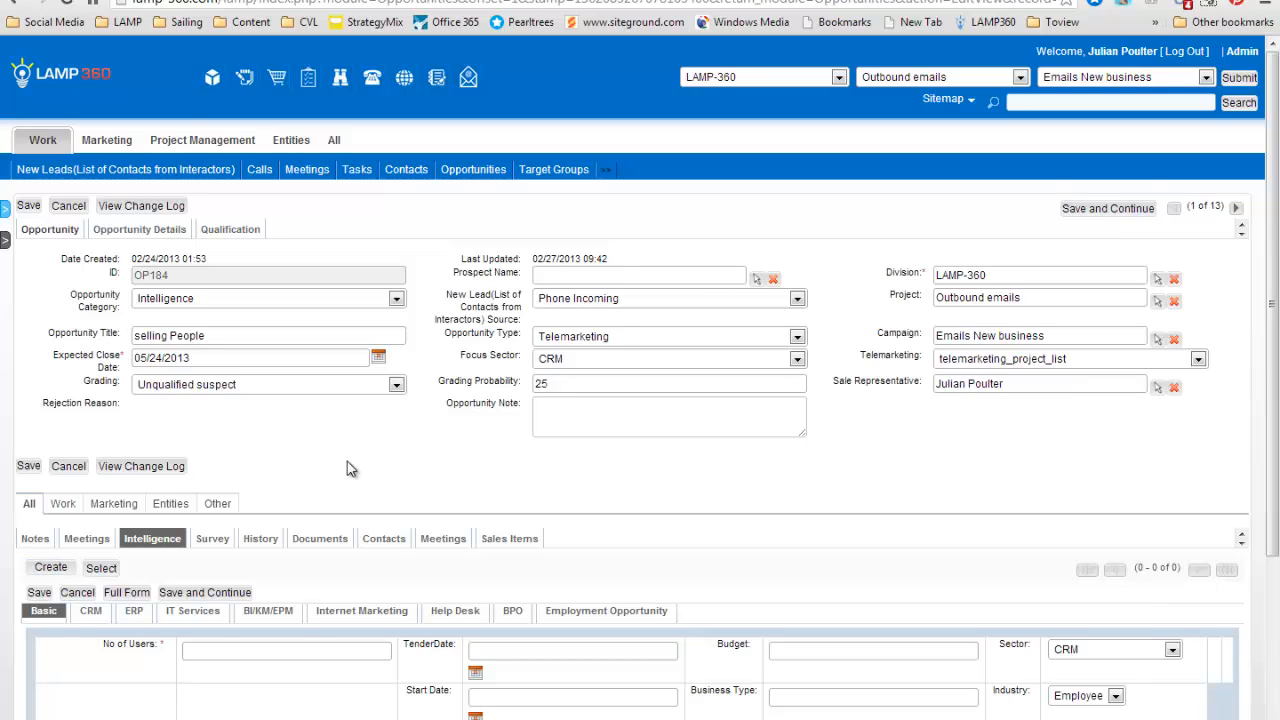
scroll(347, 466, down, 1)
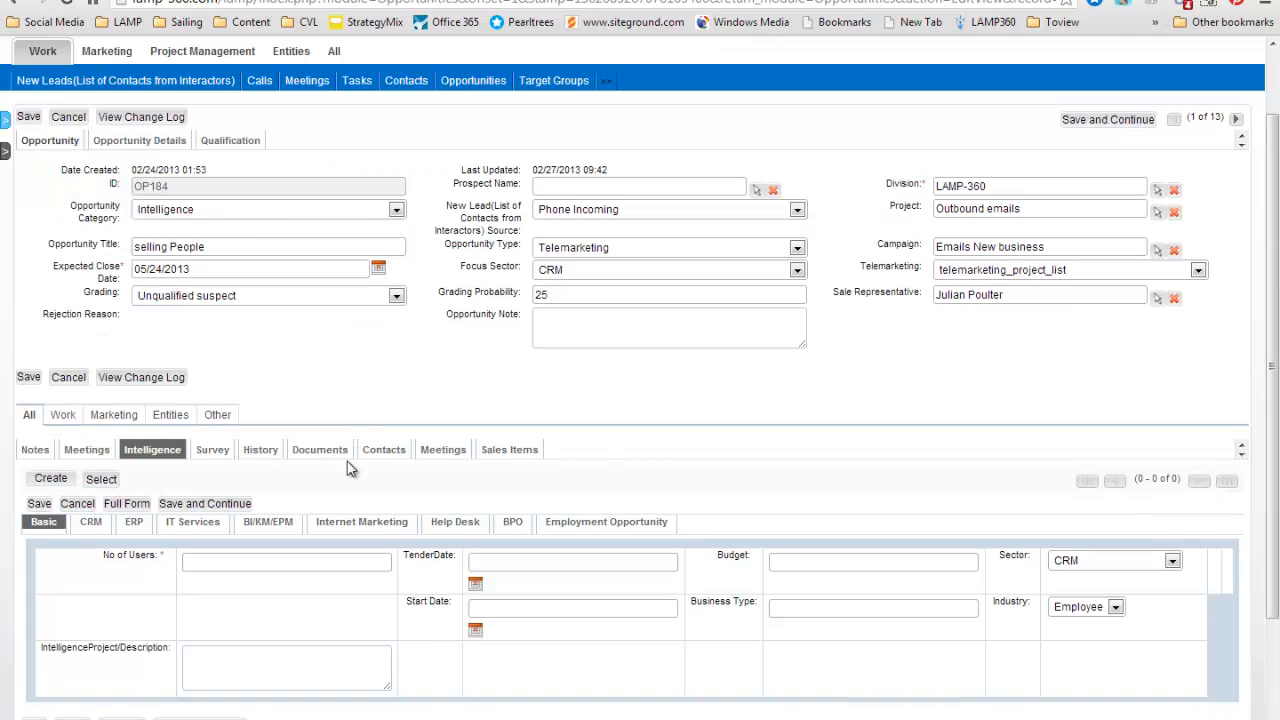
scroll(347, 461, down, 1)
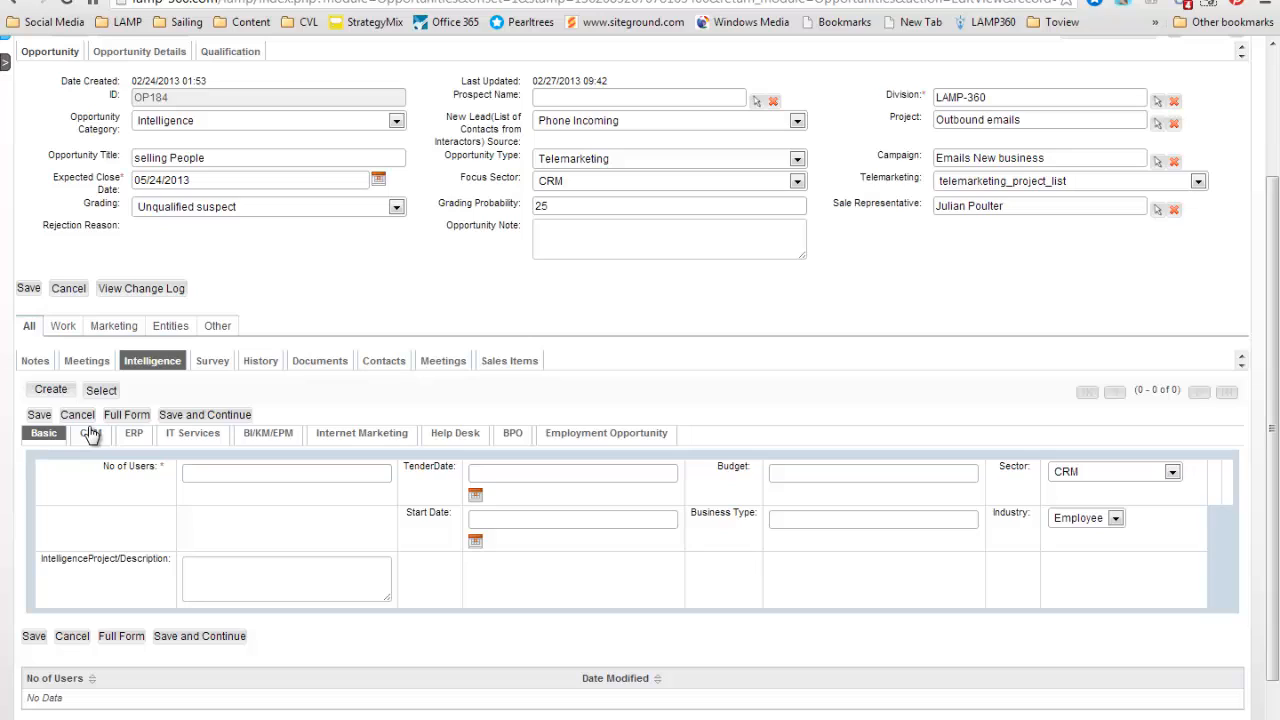
Step: Check the focus sector choices and examine the CRM, IT Services, BI/KM/EPM and Internet Marketing fields of the intelligence form
click(590, 184)
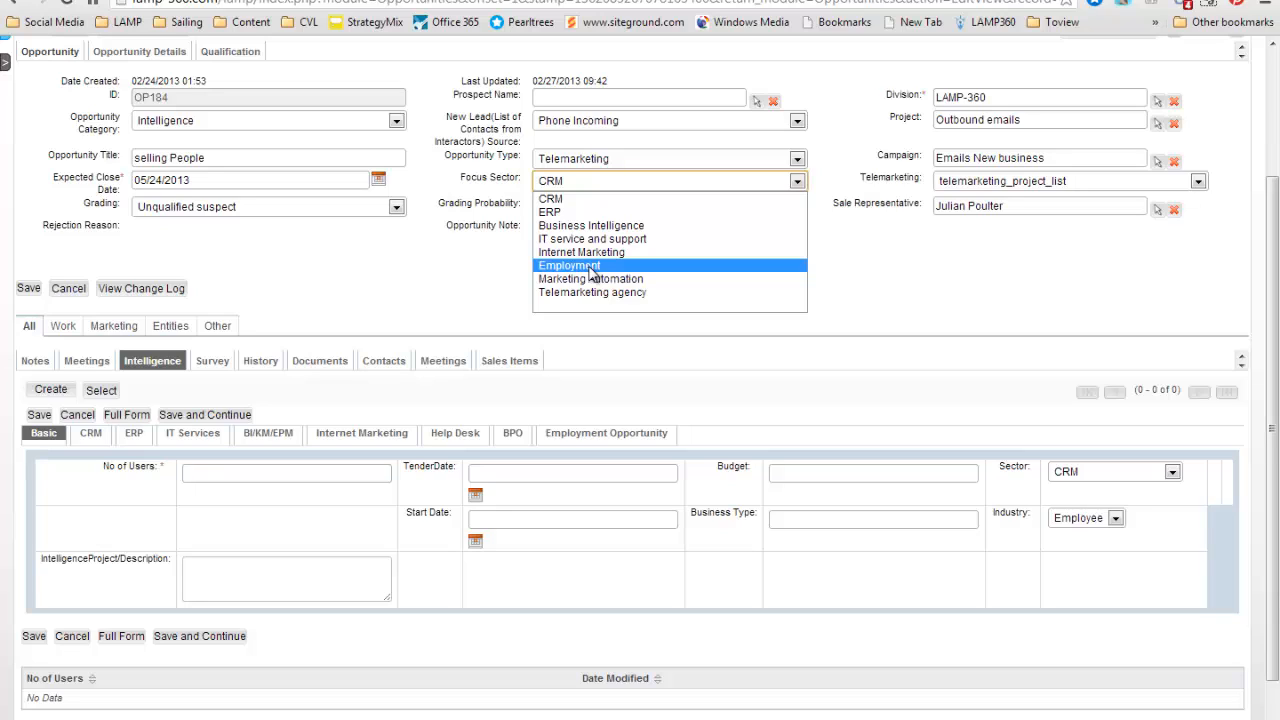
click(91, 433)
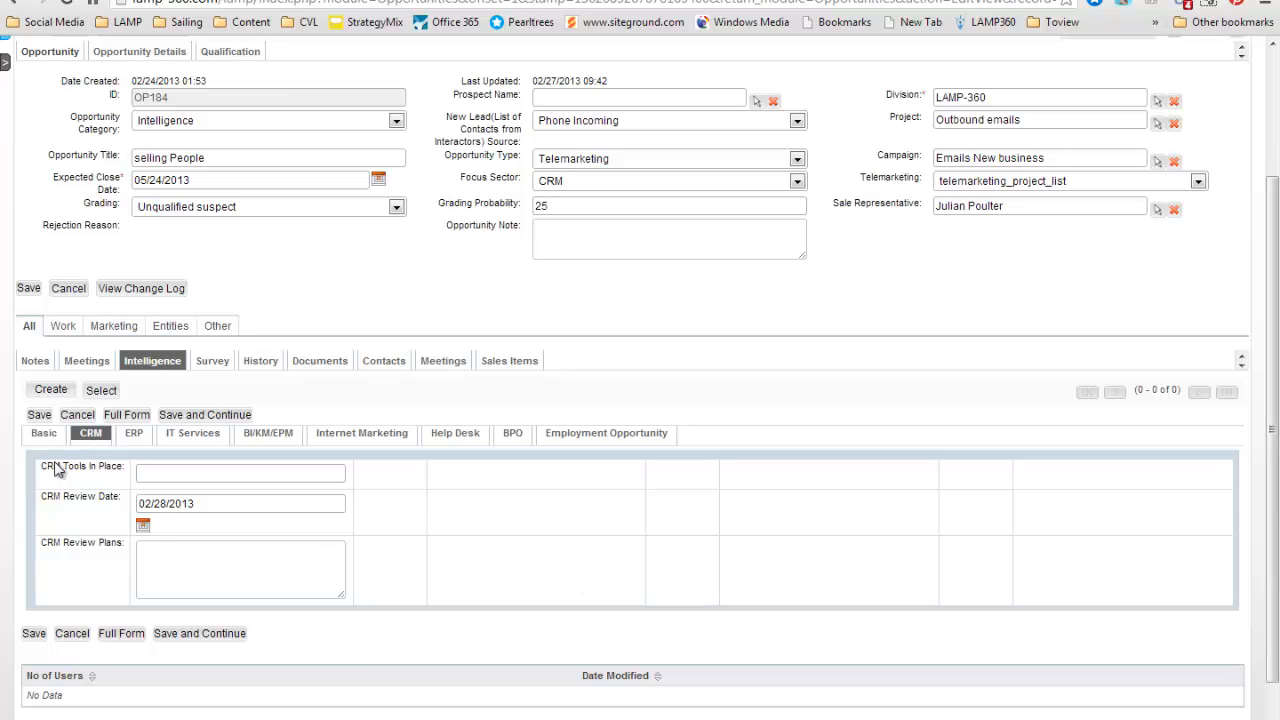
click(195, 436)
scroll(650, 410, down, 2)
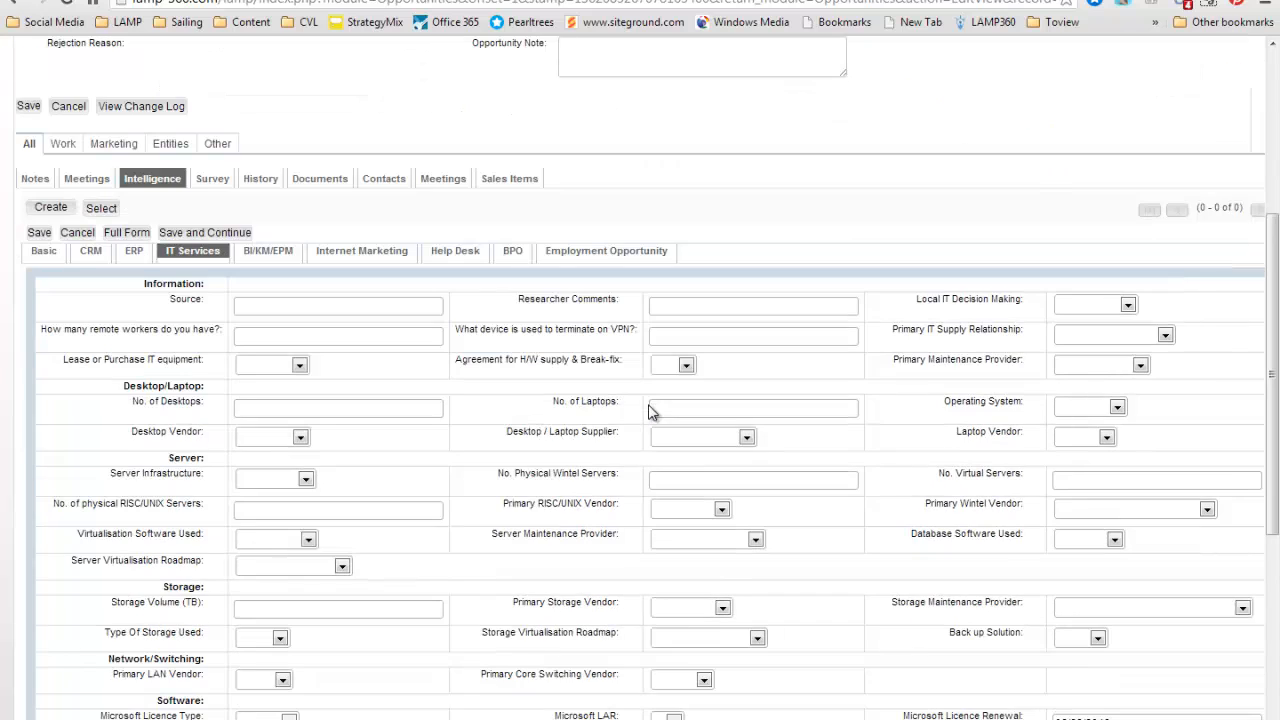
scroll(624, 492, down, 4)
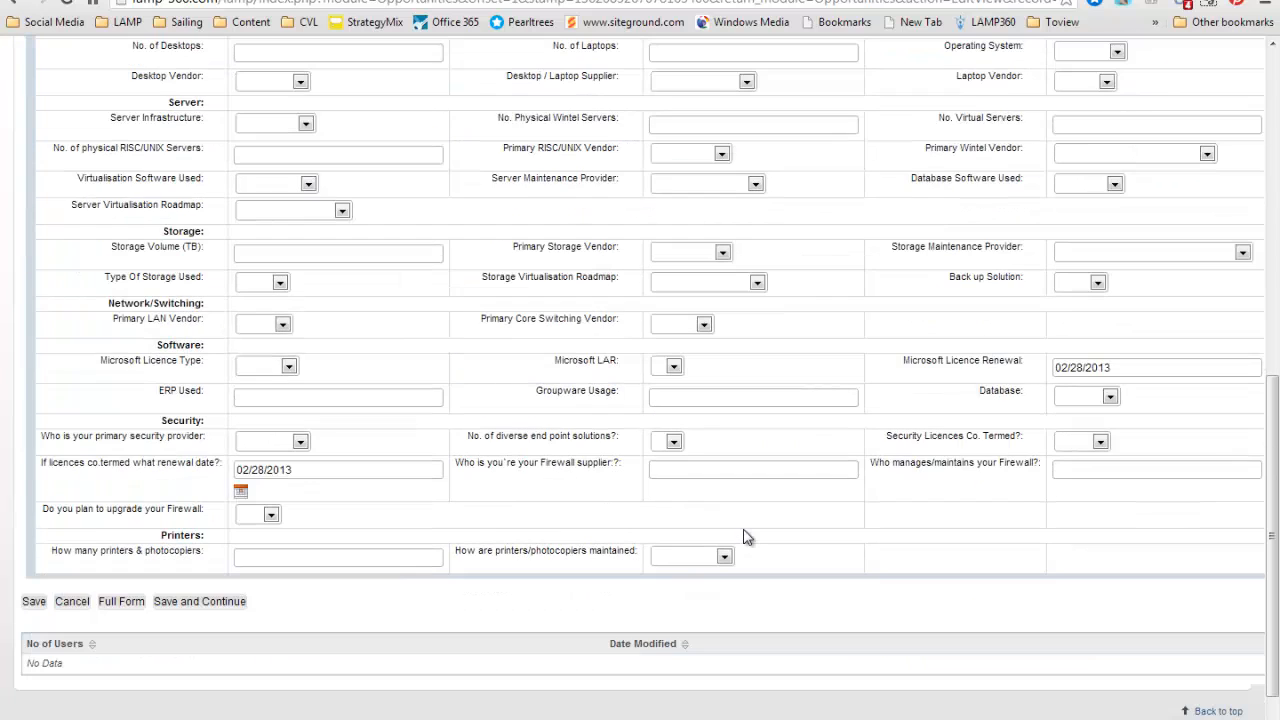
scroll(743, 537, up, 5)
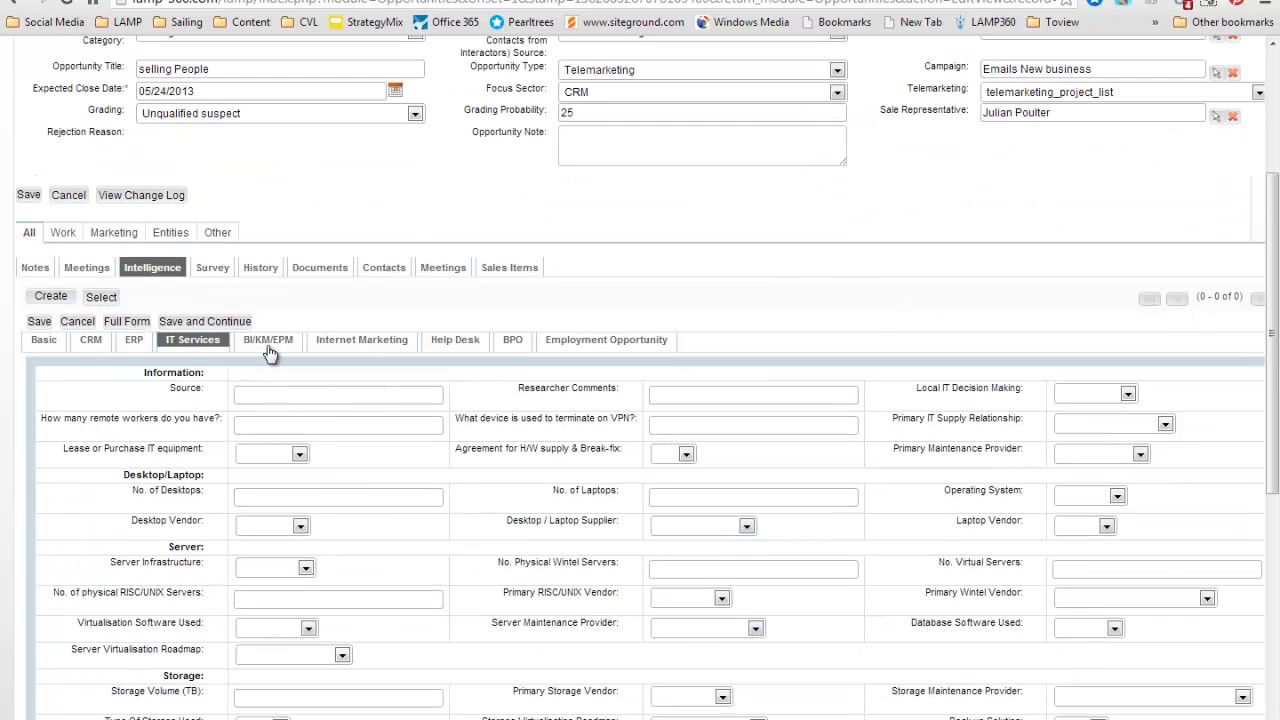
click(268, 346)
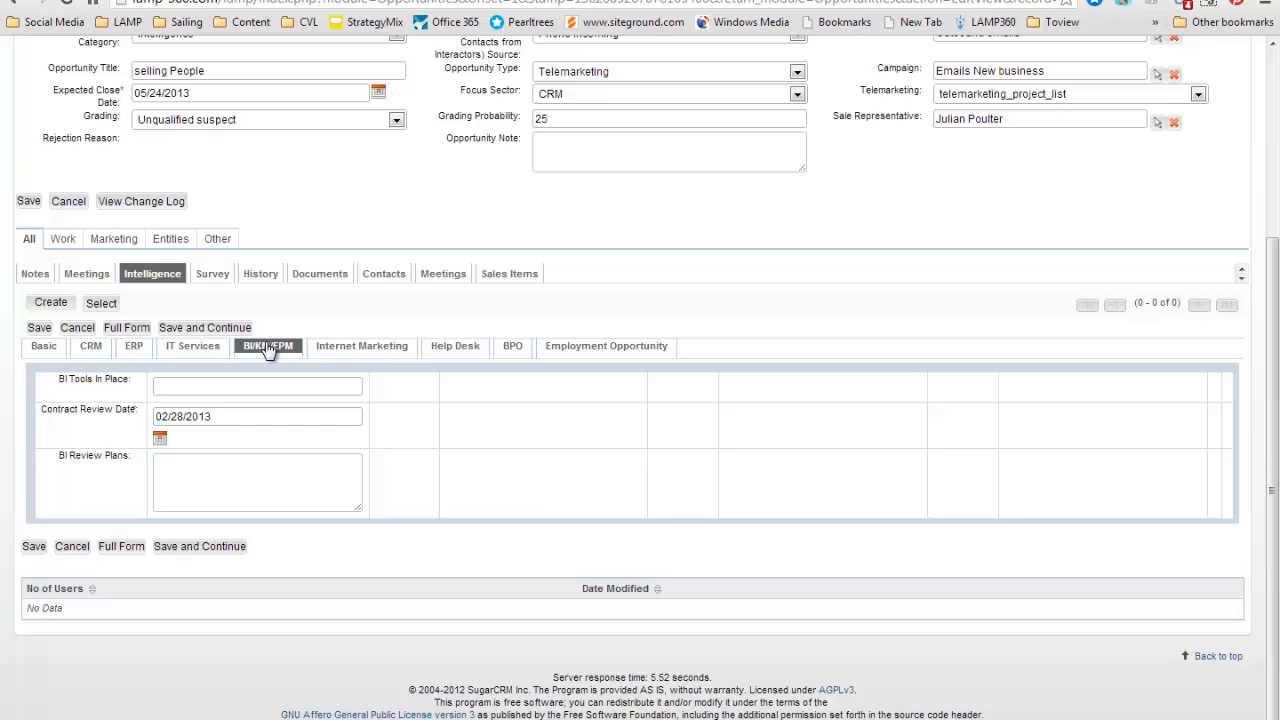
click(356, 350)
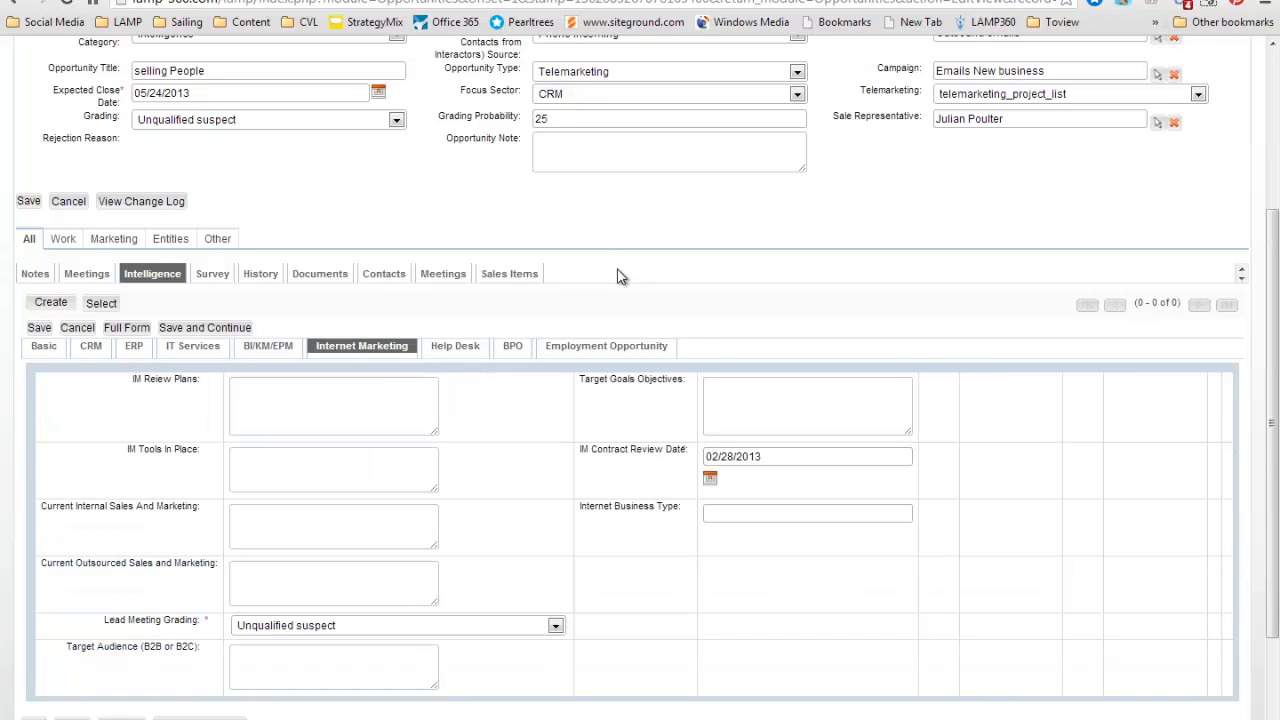